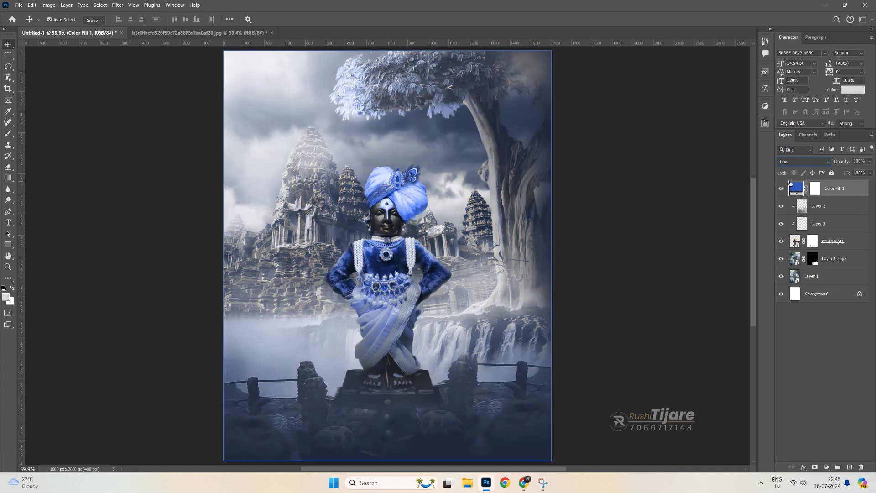
Set the Color Fill 1 layer's blend mode to Overlay and lower its fill to 36%.
{"action": "left_click", "coordinate": [792, 162]}
{"action": "left_click", "coordinate": [789, 195]}
{"action": "key", "text": "Down"}
{"action": "key", "text": "Down"}
{"action": "key", "text": "Down"}
{"action": "key", "text": "Down"}
{"action": "key", "text": "Down"}
{"action": "key", "text": "Down"}
{"action": "key", "text": "Down"}
{"action": "key", "text": "Down"}
{"action": "key", "text": "Down"}
{"action": "key", "text": "Down"}
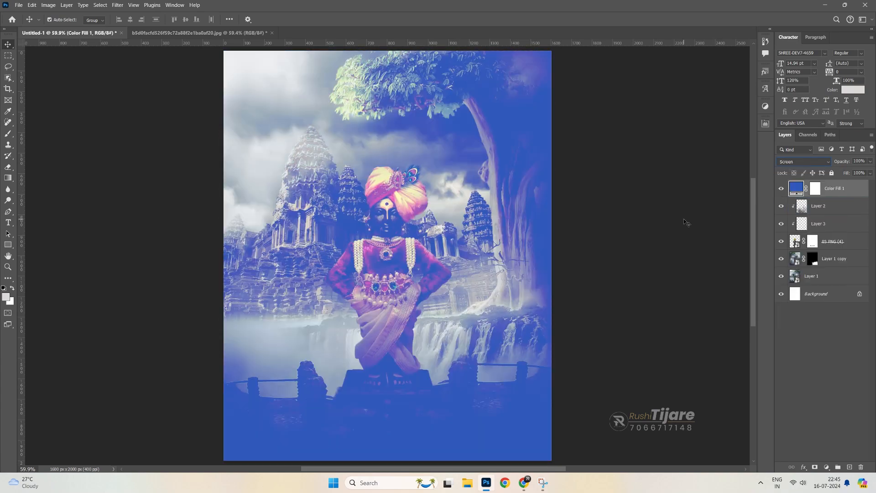
{"action": "left_click_drag", "start_coordinate": [845, 174], "coordinate": [806, 190]}
Recolour the Color Fill 1 layer to a darker blue, sampling from the dark foreground below the statue.
{"action": "double_click", "coordinate": [798, 188]}
{"action": "left_click", "coordinate": [389, 431]}
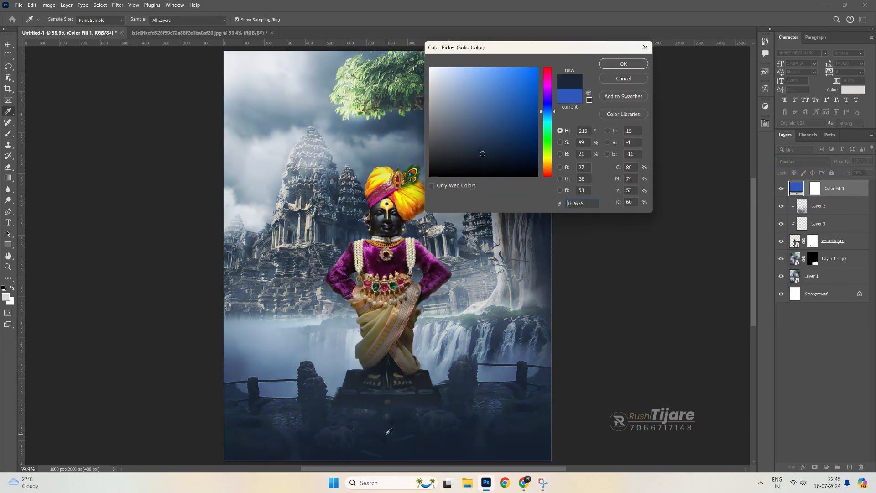
{"action": "key", "text": "Return"}
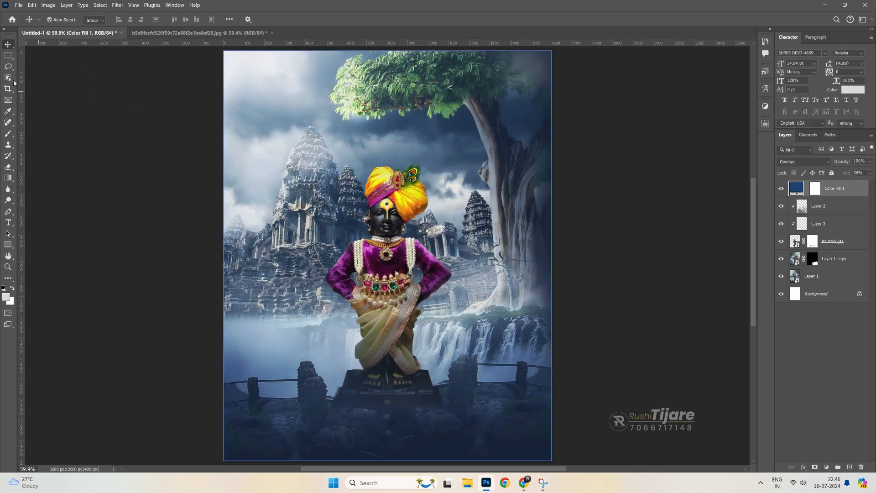
Apply an Inner Glow to the 05 PNG (4) statue layer, discarding a trial Hard Mix Outer Glow.
{"action": "left_click", "coordinate": [838, 241]}
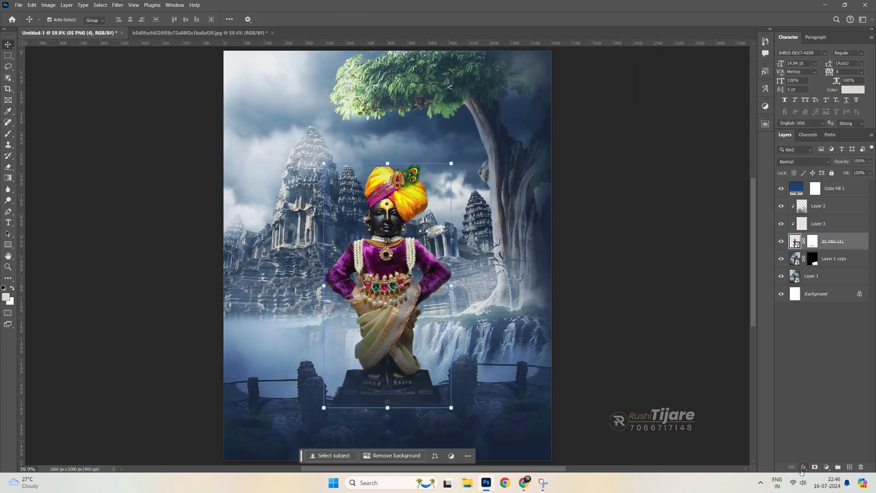
{"action": "left_click", "coordinate": [804, 467]}
{"action": "left_click", "coordinate": [817, 472]}
{"action": "left_click", "coordinate": [550, 425]}
{"action": "left_click", "coordinate": [564, 414]}
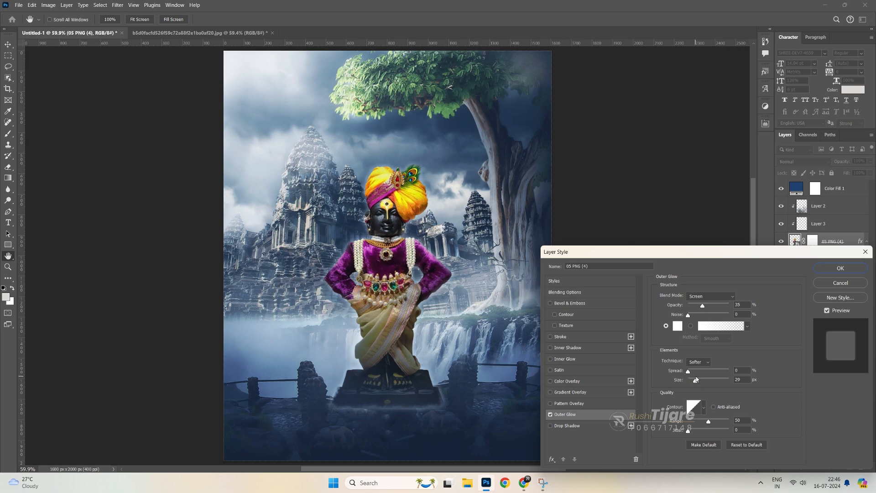
{"action": "left_click", "coordinate": [711, 296]}
{"action": "left_click", "coordinate": [697, 372]}
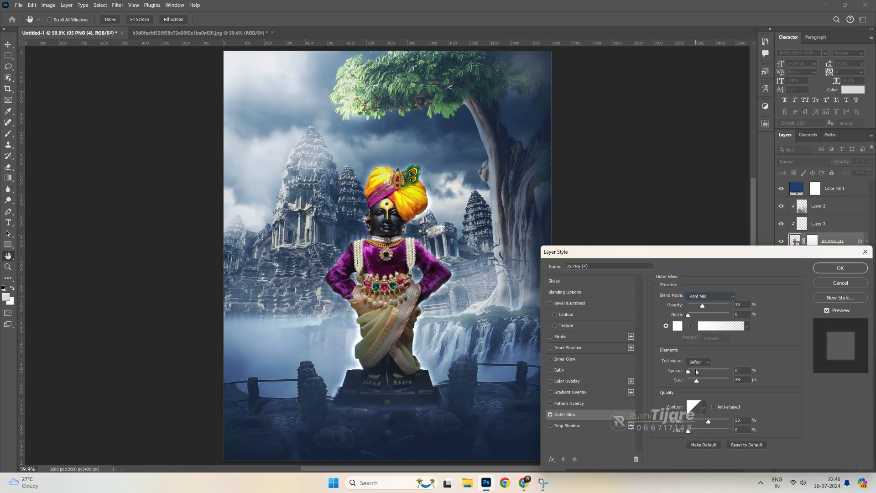
{"action": "left_click", "coordinate": [550, 415]}
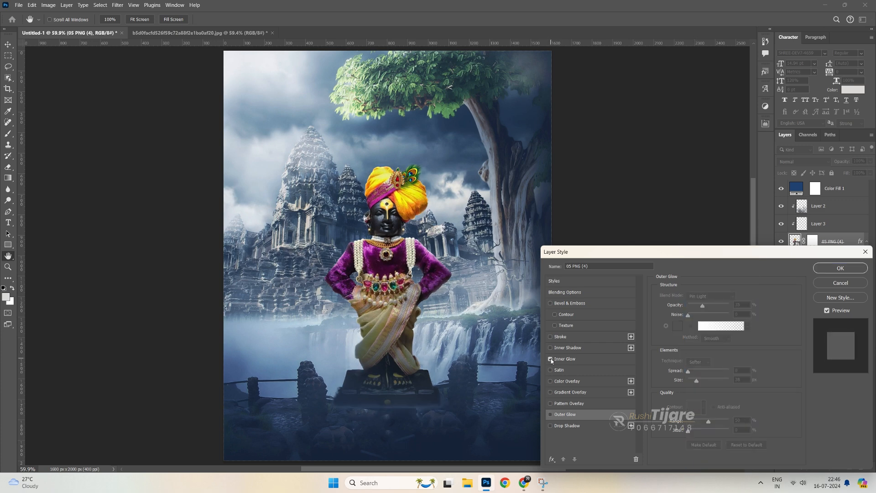
{"action": "left_click", "coordinate": [826, 270]}
Add a Color Lookup adjustment layer above Color Fill 1 using the FallColors.look 3D LUT.
{"action": "left_click", "coordinate": [827, 468]}
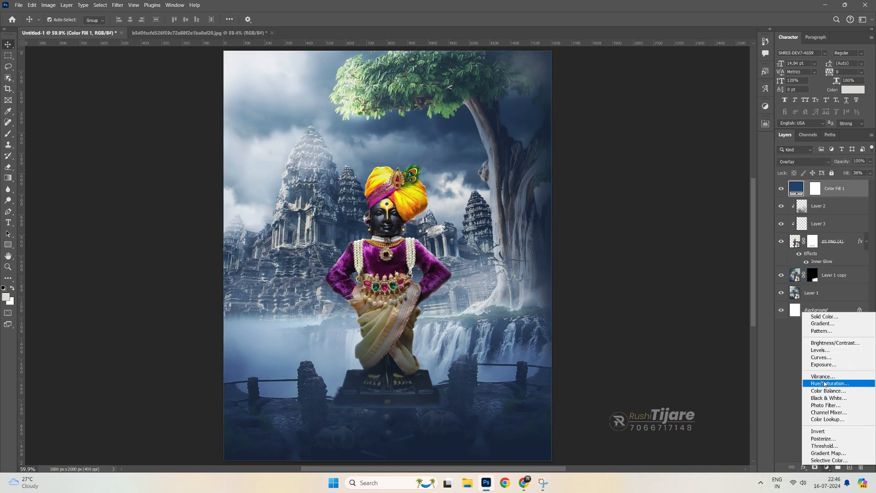
{"action": "left_click", "coordinate": [832, 419]}
{"action": "left_click", "coordinate": [685, 149]}
{"action": "left_click", "coordinate": [689, 182]}
{"action": "key", "text": "Down"}
{"action": "key", "text": "Down"}
{"action": "key", "text": "Down"}
{"action": "key", "text": "Down"}
{"action": "key", "text": "Down"}
{"action": "key", "text": "Down"}
{"action": "key", "text": "Down"}
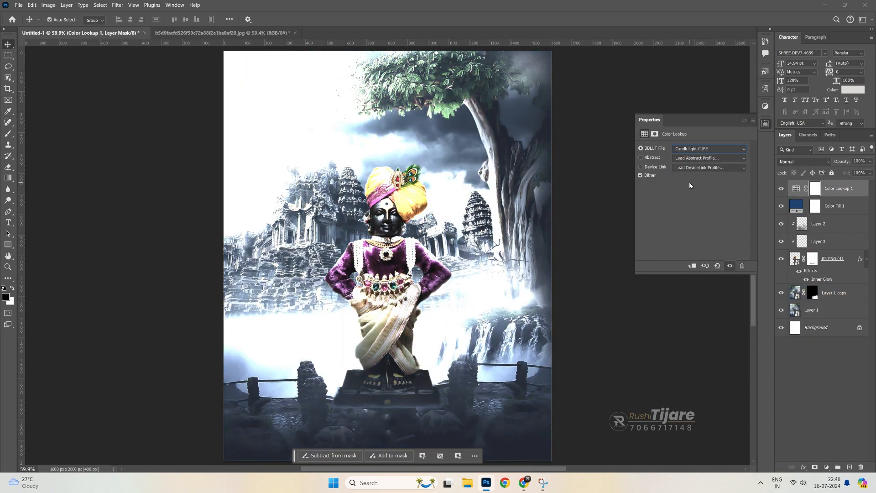
{"action": "key", "text": "Down"}
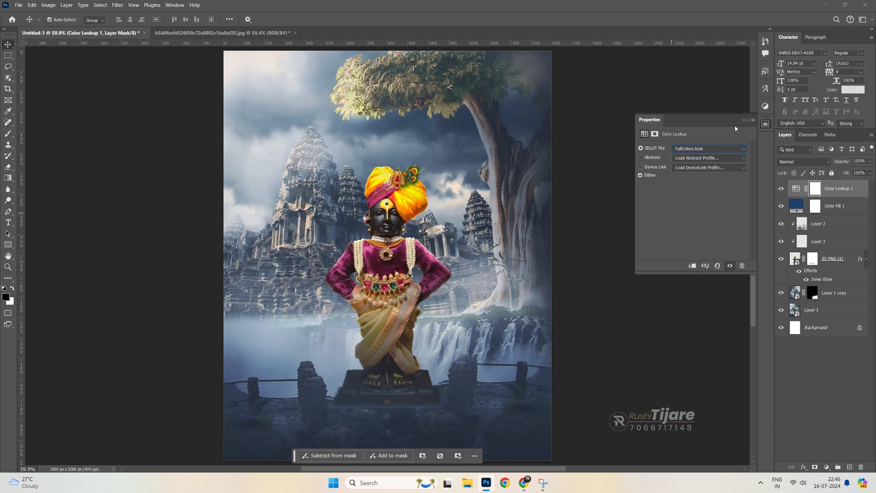
{"action": "left_click", "coordinate": [745, 120]}
Cycle the Color Lookup 1 layer through the blend modes and keep one that gives the tree warm tones.
{"action": "left_click", "coordinate": [804, 161]}
{"action": "left_click", "coordinate": [788, 191]}
{"action": "key", "text": "Down"}
{"action": "key", "text": "Down"}
{"action": "key", "text": "Down"}
{"action": "key", "text": "Down"}
{"action": "key", "text": "Down"}
{"action": "key", "text": "Down"}
{"action": "key", "text": "Down"}
{"action": "key", "text": "Down"}
{"action": "key", "text": "Down"}
{"action": "key", "text": "Down"}
{"action": "key", "text": "Down"}
{"action": "key", "text": "Down"}
{"action": "key", "text": "Down"}
{"action": "key", "text": "Down"}
{"action": "key", "text": "Down"}
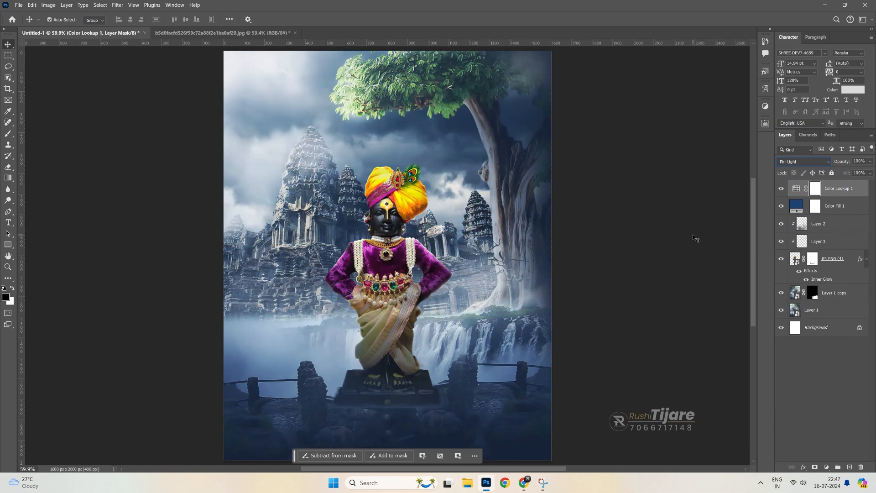
{"action": "key", "text": "Down"}
{"action": "key", "text": "Down"}
{"action": "key", "text": "Down"}
{"action": "key", "text": "Down"}
{"action": "key", "text": "Down"}
{"action": "key", "text": "Down"}
{"action": "key", "text": "Down"}
{"action": "key", "text": "Down"}
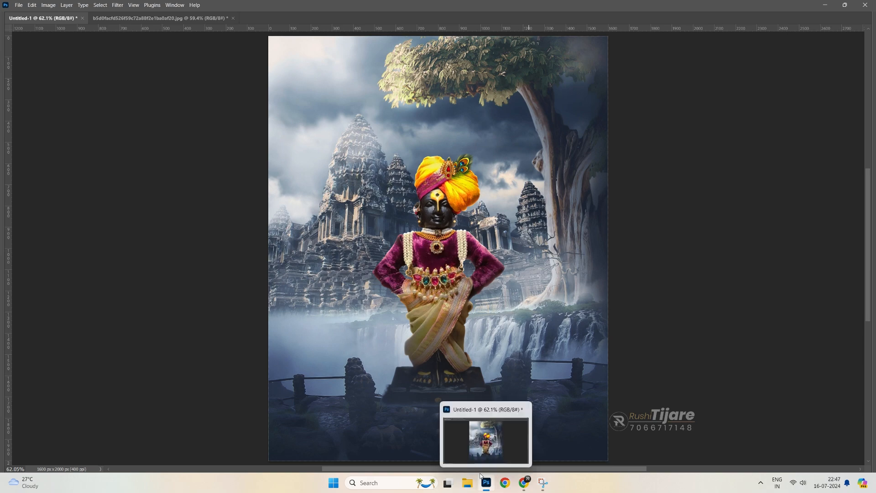
Switch to File Explorer, open the Aashadhi Yekadashi folder on Local Disk (D:) and place the bell image into the poster.
{"action": "left_click", "coordinate": [467, 483]}
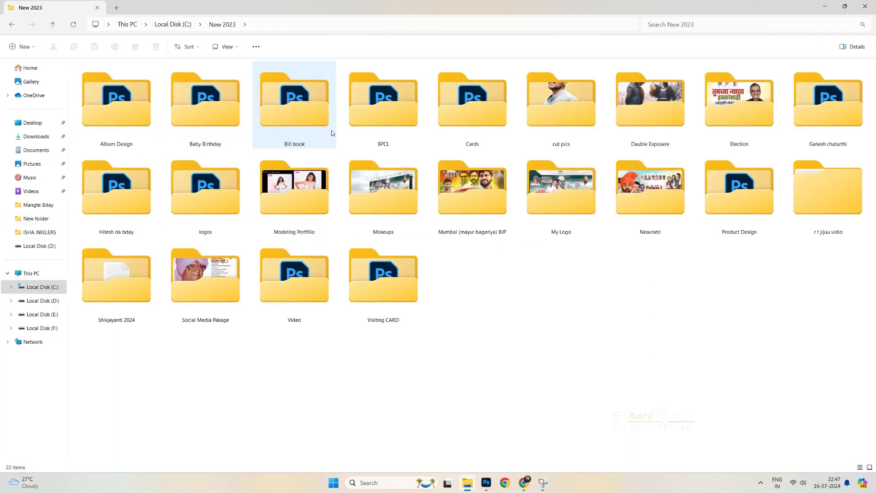
{"action": "left_click", "coordinate": [45, 302]}
{"action": "double_click", "coordinate": [150, 120]}
{"action": "double_click", "coordinate": [130, 124]}
{"action": "left_click_drag", "start_coordinate": [209, 102], "coordinate": [410, 267]}
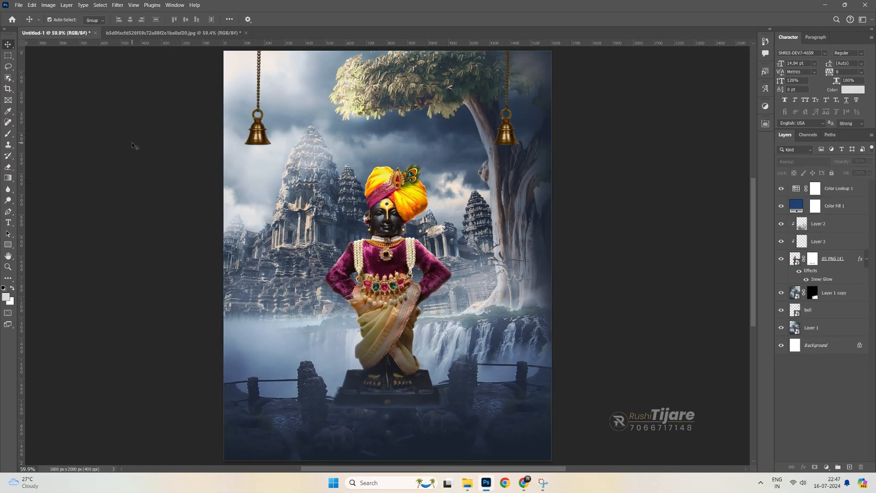
Place the fonts 1 calligraphy image into the poster and move it up over the statue's head.
{"action": "left_click", "coordinate": [467, 482]}
{"action": "left_click", "coordinate": [421, 107]}
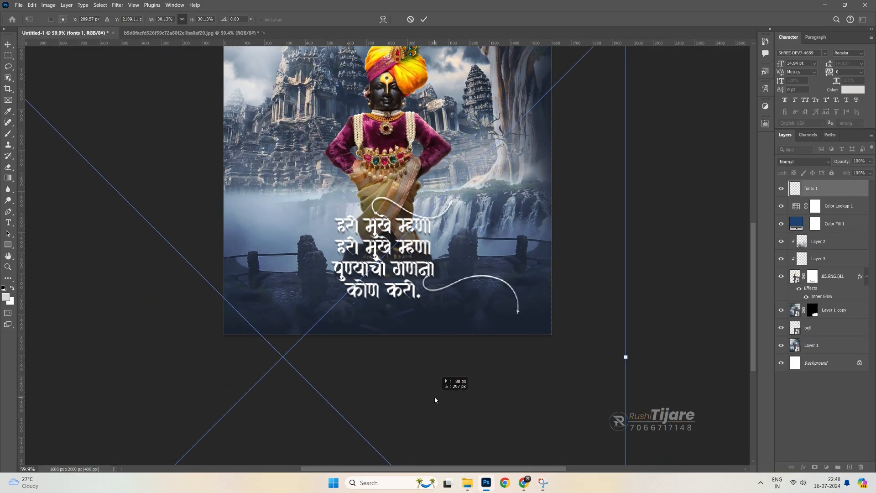
{"action": "key", "text": "Return"}
{"action": "left_click", "coordinate": [573, 401]}
{"action": "key", "text": "ctrl+0"}
{"action": "left_click_drag", "start_coordinate": [376, 354], "coordinate": [395, 151]}
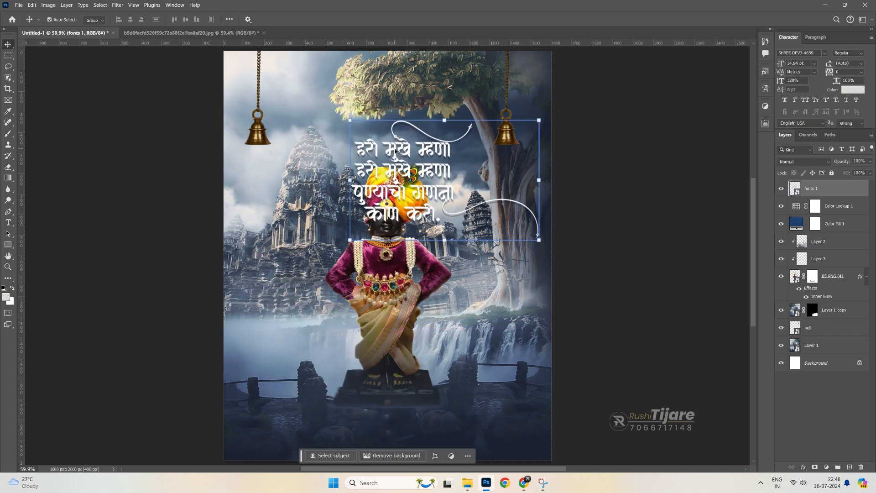
Try the fonts 1 calligraphy behind the statue near the bottom of the layer stack, with reduced fill and a free transform.
{"action": "key", "text": "ctrl+shift+["}
{"action": "key", "text": "ctrl+]"}
{"action": "left_click_drag", "start_coordinate": [846, 174], "coordinate": [813, 183]}
{"action": "key", "text": "ctrl+t"}
{"action": "left_click_drag", "start_coordinate": [511, 204], "coordinate": [491, 342]}
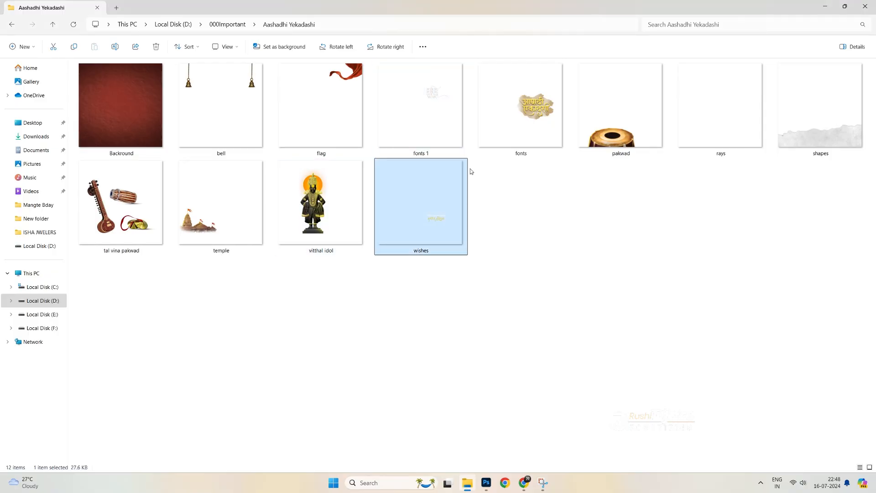
Place the rays image behind the statue's head and the Light image from the parent folder onto the canvas.
{"action": "left_click_drag", "start_coordinate": [714, 107], "coordinate": [394, 209]}
{"action": "key", "text": "Return"}
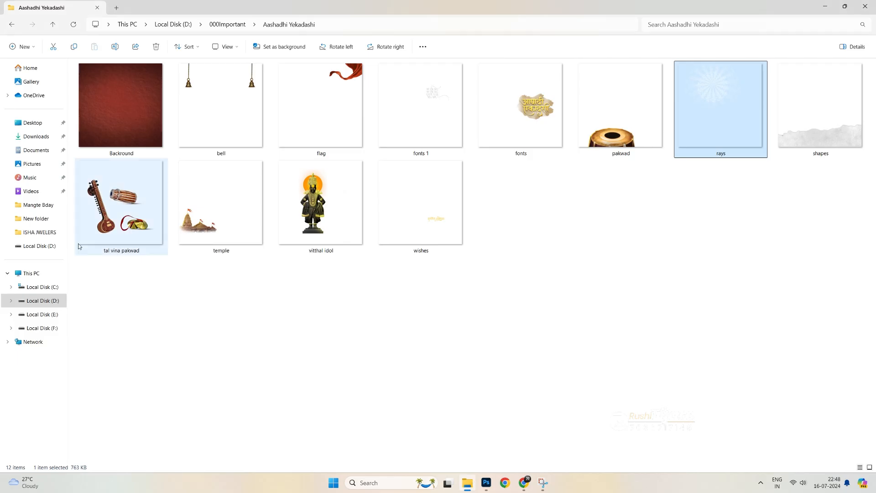
{"action": "key", "text": "alt+Up"}
{"action": "scroll", "coordinate": [456, 274], "scroll_direction": "down", "scroll_amount": 10}
{"action": "left_click_drag", "start_coordinate": [817, 88], "coordinate": [358, 185]}
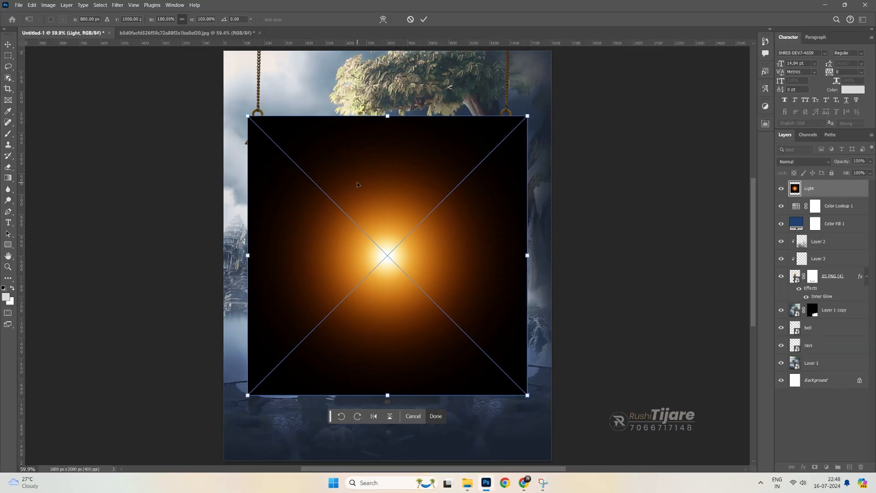
{"action": "key", "text": "Return"}
Set the Light layer's blend mode to Screen and move the glow up to the statue's upper body.
{"action": "left_click", "coordinate": [803, 162]}
{"action": "left_click", "coordinate": [793, 244]}
{"action": "left_click_drag", "start_coordinate": [383, 258], "coordinate": [385, 220]}
Restack the Light layer directly above Layer 1, beneath the rays layer.
{"action": "key", "text": "ctrl+["}
{"action": "key", "text": "ctrl+["}
{"action": "key", "text": "ctrl+["}
{"action": "key", "text": "ctrl+["}
{"action": "key", "text": "ctrl+["}
{"action": "key", "text": "ctrl+["}
{"action": "key", "text": "ctrl+["}
{"action": "key", "text": "ctrl+["}
{"action": "key", "text": "ctrl+["}
{"action": "key", "text": "ctrl+]"}
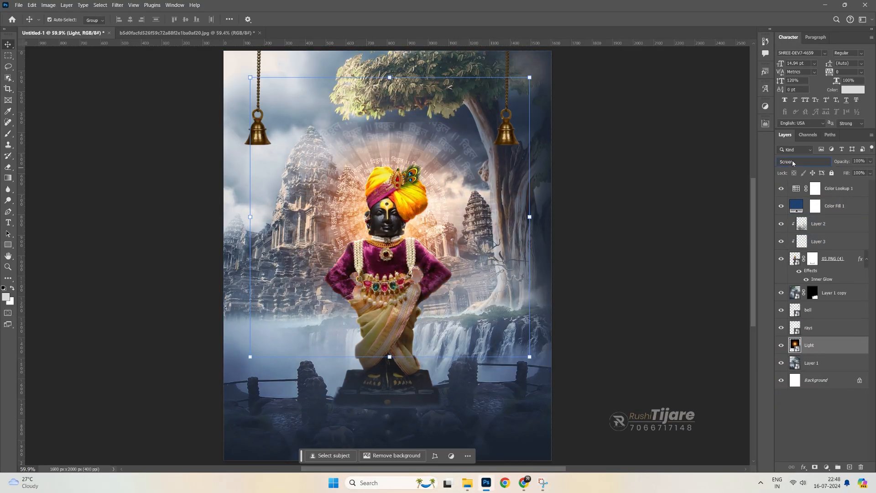
Lower the Light layer's fill to 77% and deselect the layer.
{"action": "left_click", "coordinate": [792, 163]}
{"action": "left_click", "coordinate": [870, 173]}
{"action": "left_click_drag", "start_coordinate": [870, 182], "coordinate": [858, 183]}
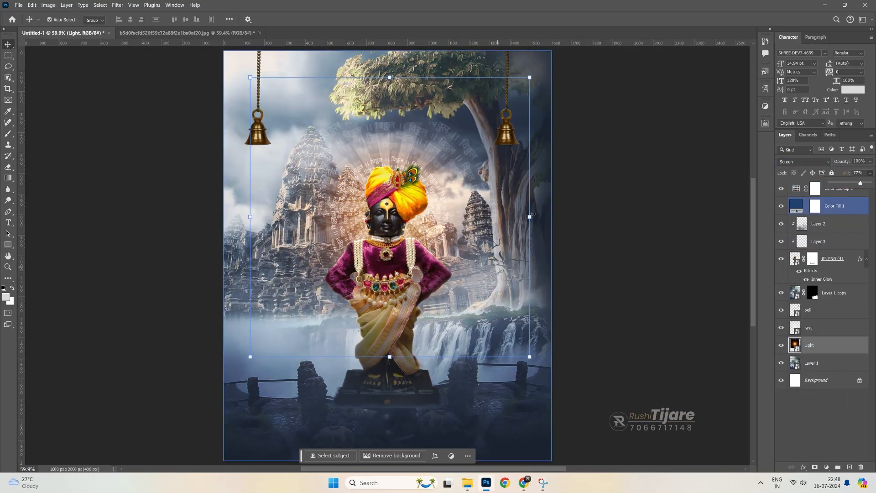
{"action": "left_click", "coordinate": [597, 283]}
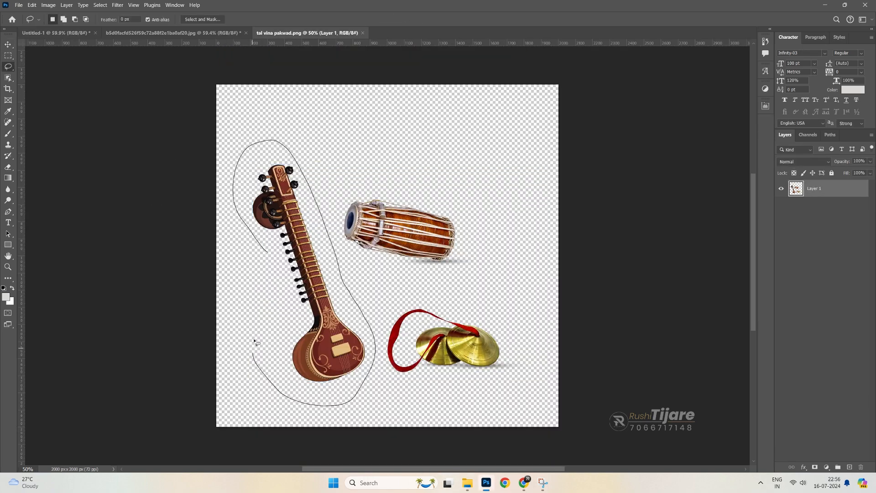
Lasso the string instrument in tal vina pakwad.png and move it into the Untitled-1 poster.
{"action": "left_click_drag", "start_coordinate": [254, 340], "coordinate": [267, 252]}
{"action": "key", "text": "v"}
{"action": "mouse_move", "coordinate": [295, 215]}
{"action": "left_mouse_down"}
{"action": "mouse_move", "coordinate": [304, 222]}
{"action": "mouse_move", "coordinate": [274, 274]}
{"action": "mouse_move", "coordinate": [385, 266]}
{"action": "left_mouse_up"}
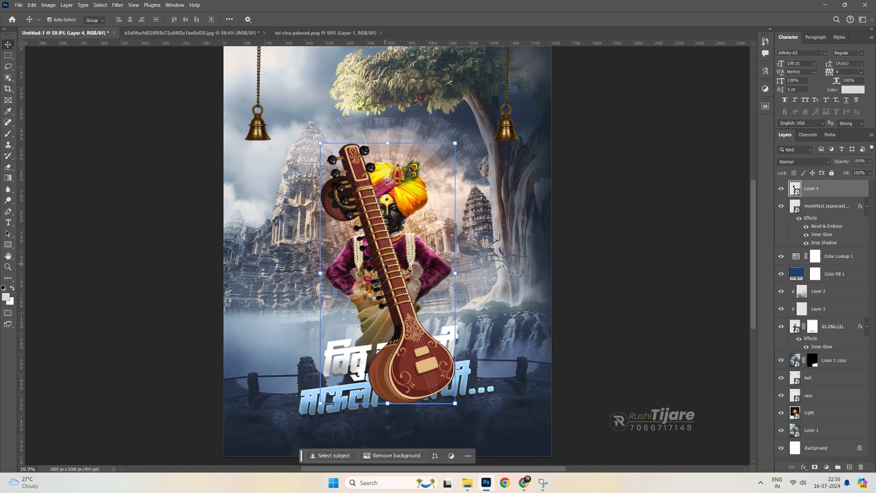
Scale the string instrument to about 61%, rotate it about -23° and move it down over the title text.
{"action": "key", "text": "ctrl+t"}
{"action": "left_click_drag", "start_coordinate": [455, 403], "coordinate": [421, 337]}
{"action": "left_click_drag", "start_coordinate": [451, 340], "coordinate": [503, 340]}
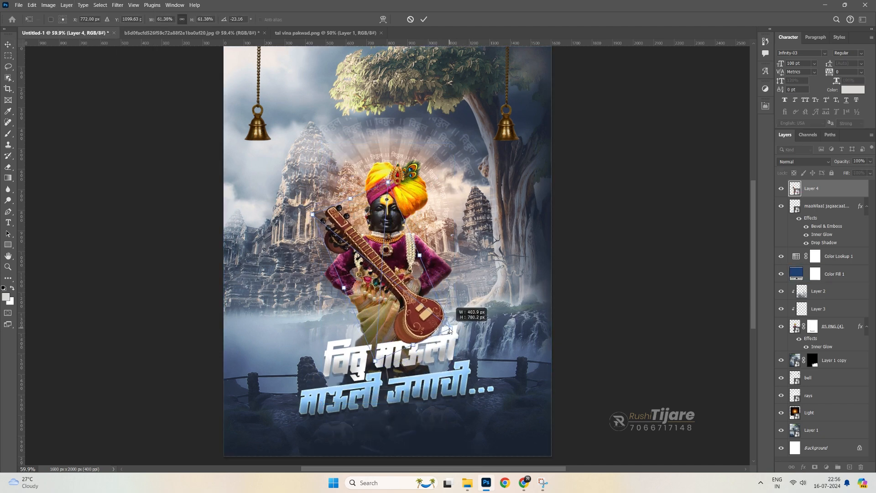
{"action": "key", "text": "Return"}
{"action": "left_click_drag", "start_coordinate": [402, 311], "coordinate": [415, 387]}
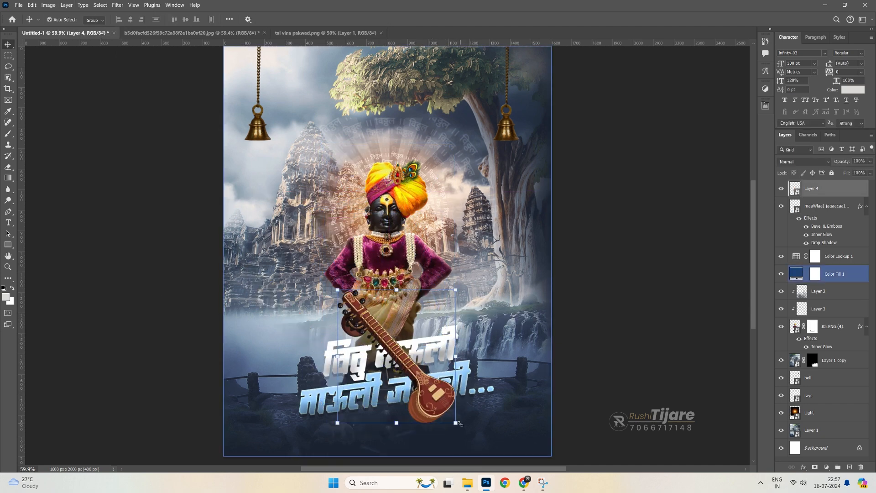
Try the resized instrument behind the statue at the canvas's left side, stacked between the rays and Light layers.
{"action": "key", "text": "ctrl+t"}
{"action": "left_click_drag", "start_coordinate": [462, 409], "coordinate": [428, 387]}
{"action": "key", "text": "Return"}
{"action": "key", "text": "ctrl+shift+["}
{"action": "key", "text": "ctrl+]"}
{"action": "key", "text": "ctrl+]"}
{"action": "key", "text": "ctrl+t"}
{"action": "left_click_drag", "start_coordinate": [440, 294], "coordinate": [335, 322]}
{"action": "key", "text": "Return"}
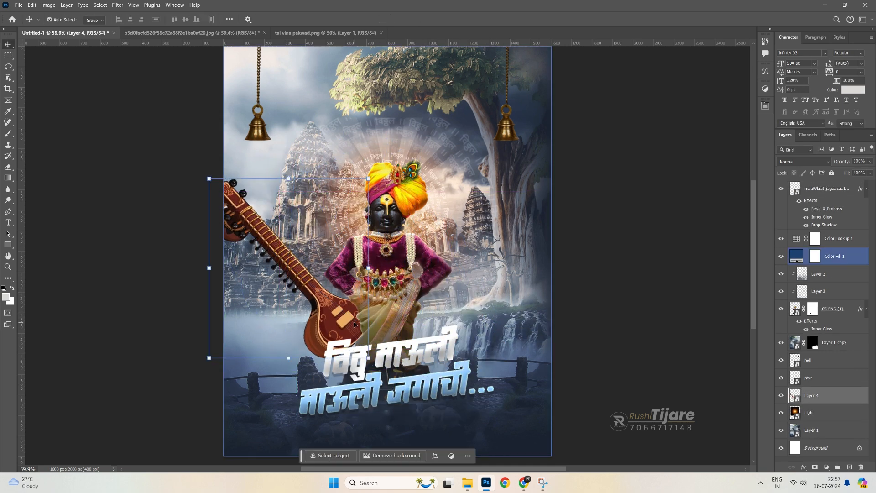
Bring the instrument layer to the front, shrink it and position it at the right end of the title's first line.
{"action": "left_click_drag", "start_coordinate": [310, 293], "coordinate": [422, 379]}
{"action": "key", "text": "ctrl+shift+]"}
{"action": "key", "text": "ctrl+t"}
{"action": "left_click_drag", "start_coordinate": [470, 420], "coordinate": [463, 414]}
{"action": "mouse_move", "coordinate": [418, 376]}
{"action": "left_mouse_down"}
{"action": "mouse_move", "coordinate": [398, 317]}
{"action": "mouse_move", "coordinate": [375, 318]}
{"action": "mouse_move", "coordinate": [279, 427]}
{"action": "mouse_move", "coordinate": [406, 372]}
{"action": "left_mouse_up"}
{"action": "left_click_drag", "start_coordinate": [445, 405], "coordinate": [396, 375]}
{"action": "key", "text": "Return"}
{"action": "left_click_drag", "start_coordinate": [396, 374], "coordinate": [439, 348]}
{"action": "left_click_drag", "start_coordinate": [390, 330], "coordinate": [201, 403]}
{"action": "left_click_drag", "start_coordinate": [201, 403], "coordinate": [577, 227]}
{"action": "key", "text": "ctrl+z"}
Add a Multiply Drop Shadow with 35% opacity and a 90° angle to the instrument's Layer 4, adjusting the shadow's offset.
{"action": "left_click", "coordinate": [804, 468]}
{"action": "left_click", "coordinate": [817, 455]}
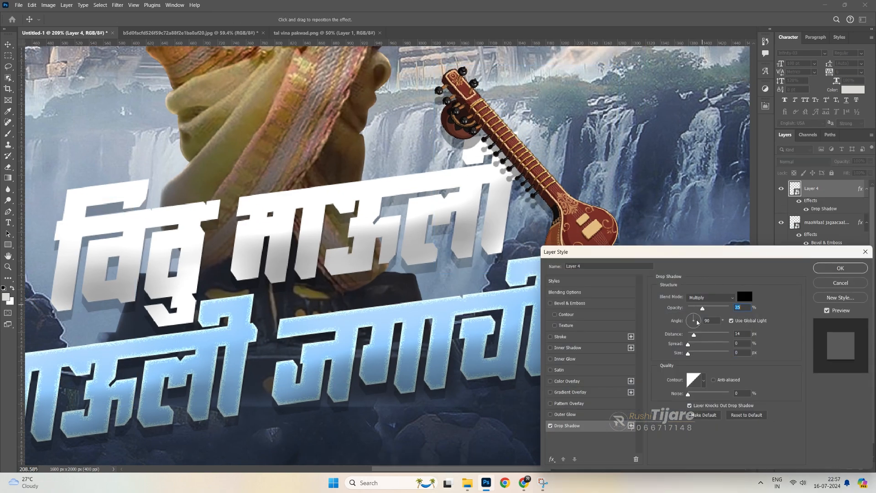
{"action": "left_click_drag", "start_coordinate": [693, 335], "coordinate": [690, 353]}
{"action": "key", "text": "Return"}
{"action": "key", "text": "ctrl+0"}
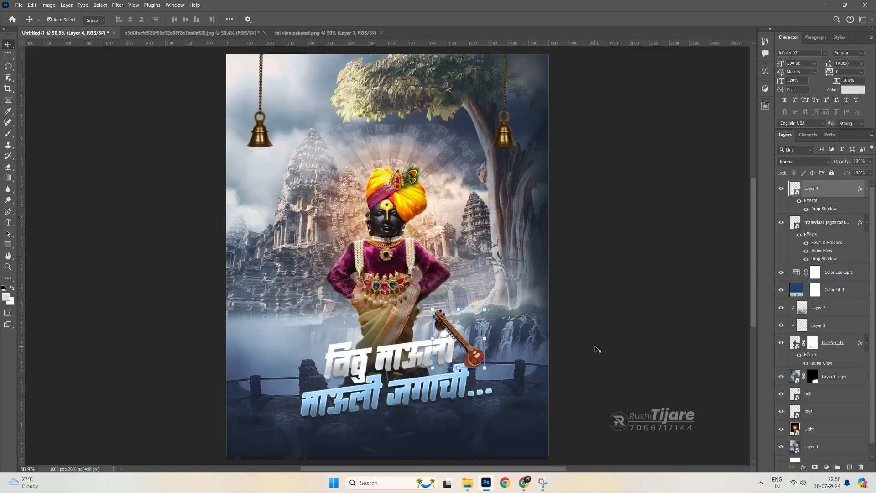
Add a Gradient Overlay to the instrument's Layer 4 using the Blue_29 preset from the Blues group.
{"action": "scroll", "coordinate": [467, 353], "scroll_direction": "up", "scroll_amount": 5}
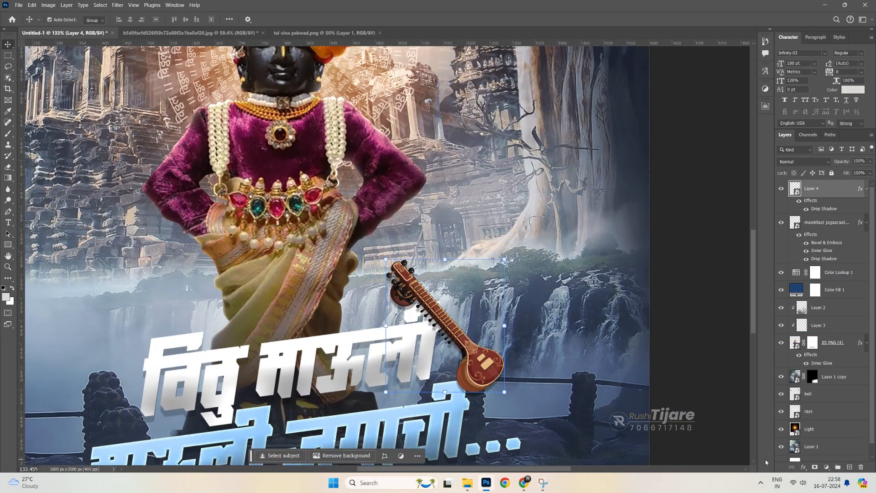
{"action": "left_click", "coordinate": [804, 467]}
{"action": "left_click", "coordinate": [817, 426]}
{"action": "left_click", "coordinate": [726, 315]}
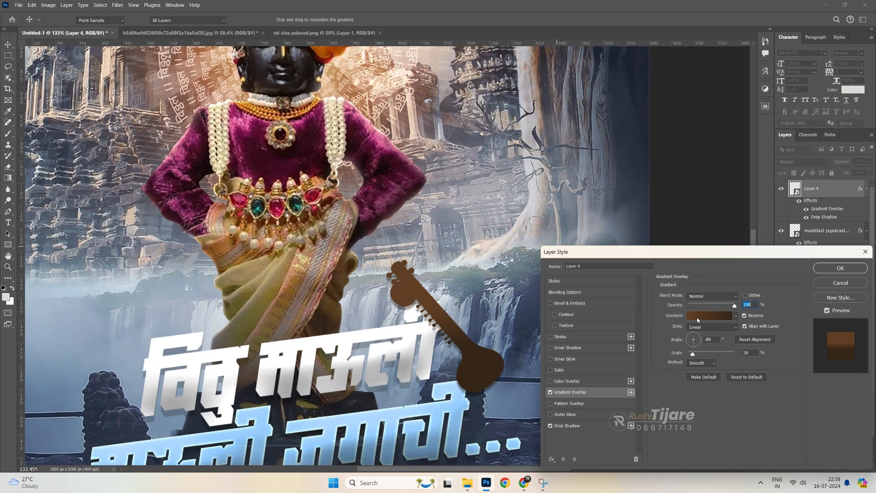
{"action": "left_click", "coordinate": [350, 113]}
{"action": "left_click", "coordinate": [401, 142]}
{"action": "scroll", "coordinate": [400, 142], "scroll_direction": "down", "scroll_amount": 1}
{"action": "left_click", "coordinate": [423, 143]}
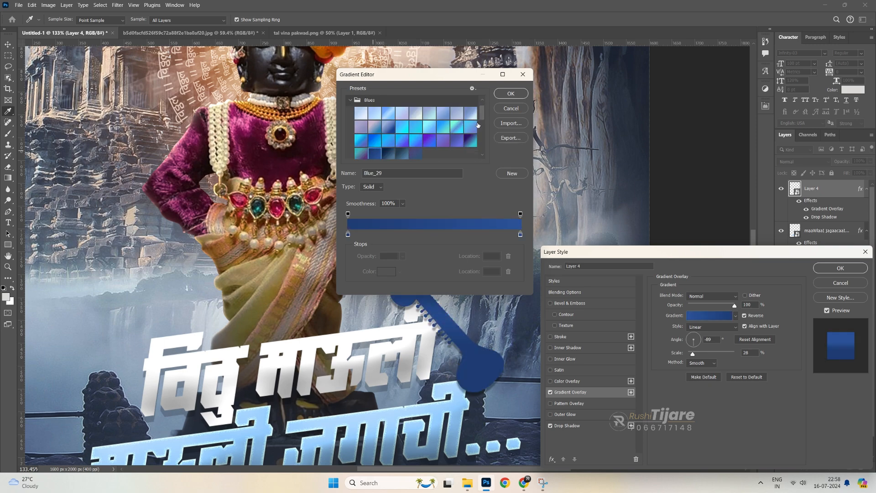
{"action": "left_click", "coordinate": [511, 94]}
Set the gradient overlay to Lighten at 32% opacity and add an Inner Glow to the instrument layer.
{"action": "left_click", "coordinate": [703, 305]}
{"action": "left_click", "coordinate": [701, 296]}
{"action": "left_click", "coordinate": [702, 297]}
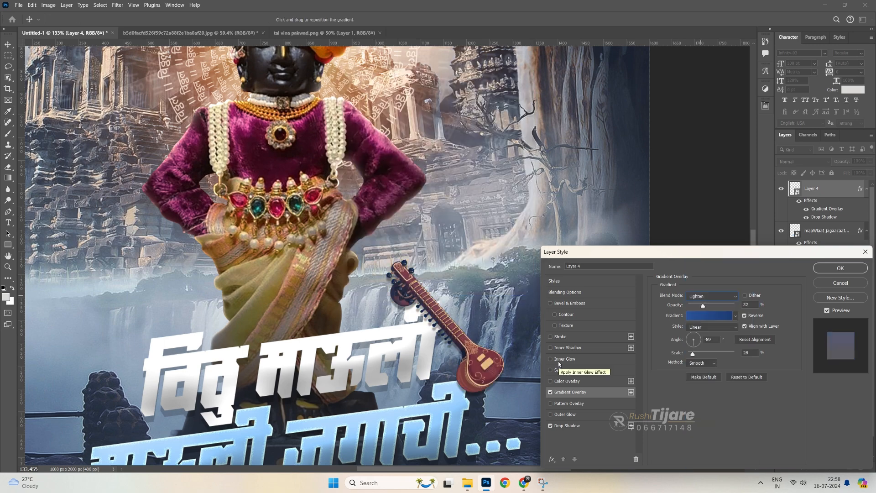
{"action": "key", "text": "Return"}
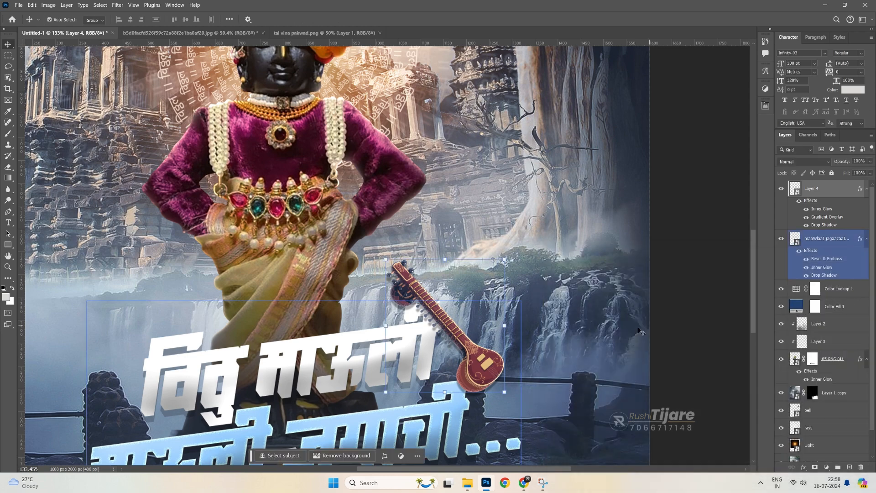
{"action": "scroll", "coordinate": [715, 319], "scroll_direction": "down", "scroll_amount": 5}
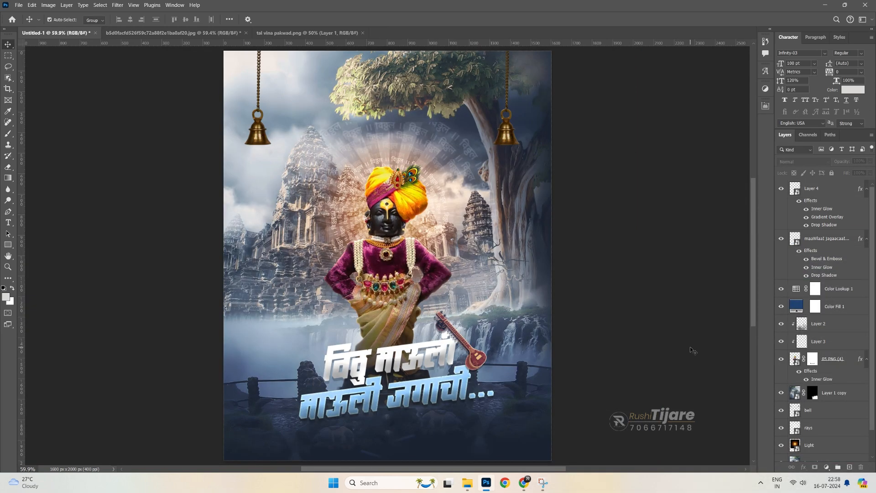
Place the flag image from the Aashadhi Yekadashi folder into the poster document.
{"action": "left_click", "coordinate": [467, 483]}
{"action": "left_click", "coordinate": [417, 242]}
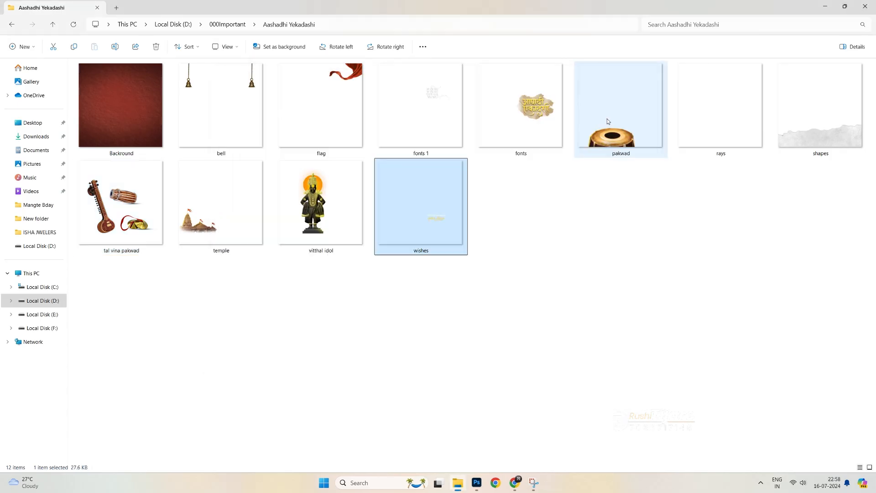
{"action": "left_click", "coordinate": [688, 119]}
{"action": "left_click", "coordinate": [521, 122]}
{"action": "left_click_drag", "start_coordinate": [330, 119], "coordinate": [459, 250]}
{"action": "left_click_drag", "start_coordinate": [459, 250], "coordinate": [428, 204]}
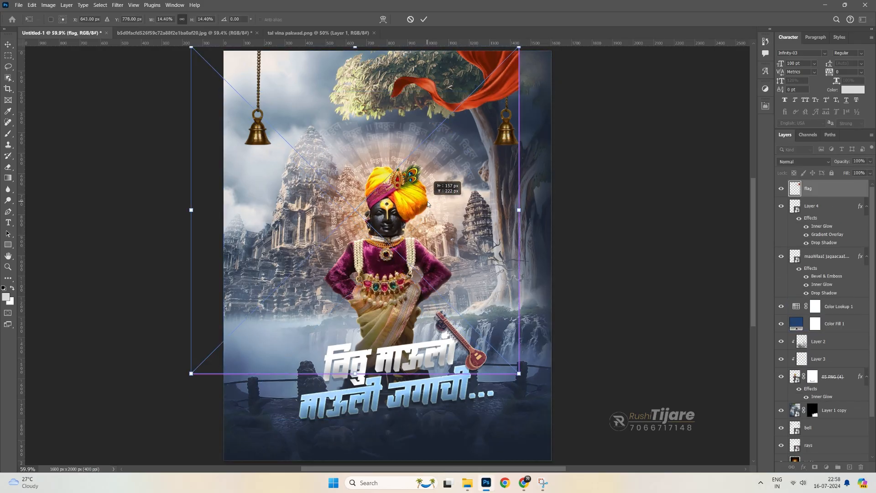
Resize the flag and move it down over the statue so its tail extends toward the poster's edge.
{"action": "left_click_drag", "start_coordinate": [519, 373], "coordinate": [706, 464]}
{"action": "left_click_drag", "start_coordinate": [570, 322], "coordinate": [425, 464]}
{"action": "key", "text": "ctrl+minus"}
{"action": "key", "text": "ctrl+minus"}
{"action": "key", "text": "ctrl+minus"}
{"action": "left_click_drag", "start_coordinate": [441, 166], "coordinate": [398, 209]}
{"action": "key", "text": "Return"}
Move the flag layer behind the statue, directly above the Light layer, and adjust its position.
{"action": "key", "text": "ctrl+shift+bracketleft"}
{"action": "key", "text": "ctrl+bracketright"}
{"action": "key", "text": "ctrl+bracketright"}
{"action": "left_click_drag", "start_coordinate": [388, 167], "coordinate": [433, 167]}
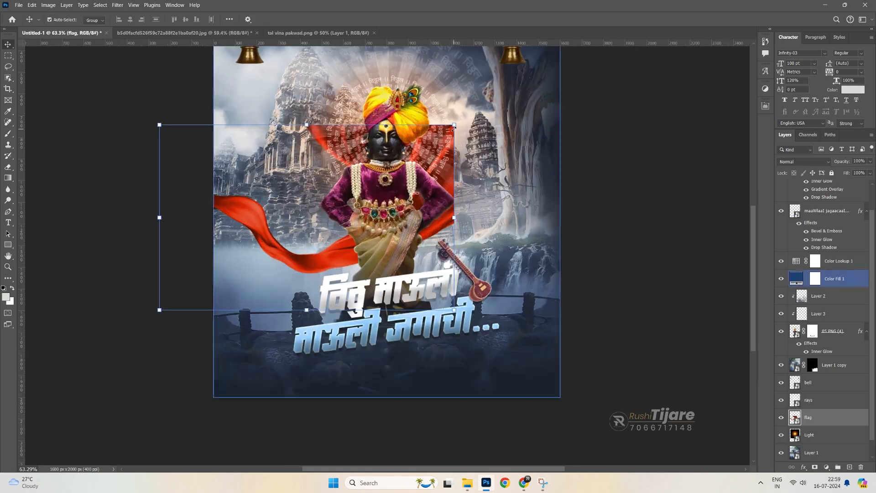
Shrink and rotate the flag so it flows out from behind the statue's waist.
{"action": "key", "text": "ctrl+t"}
{"action": "left_click_drag", "start_coordinate": [455, 126], "coordinate": [394, 193]}
{"action": "left_click_drag", "start_coordinate": [406, 177], "coordinate": [456, 135]}
{"action": "left_click_drag", "start_coordinate": [409, 198], "coordinate": [395, 242]}
{"action": "key", "text": "Return"}
{"action": "key", "text": "ctrl+z"}
Duplicate the Color Fill 1 layer to strengthen the blue overlay.
{"action": "left_click_drag", "start_coordinate": [232, 283], "coordinate": [298, 250], "text": "alt"}
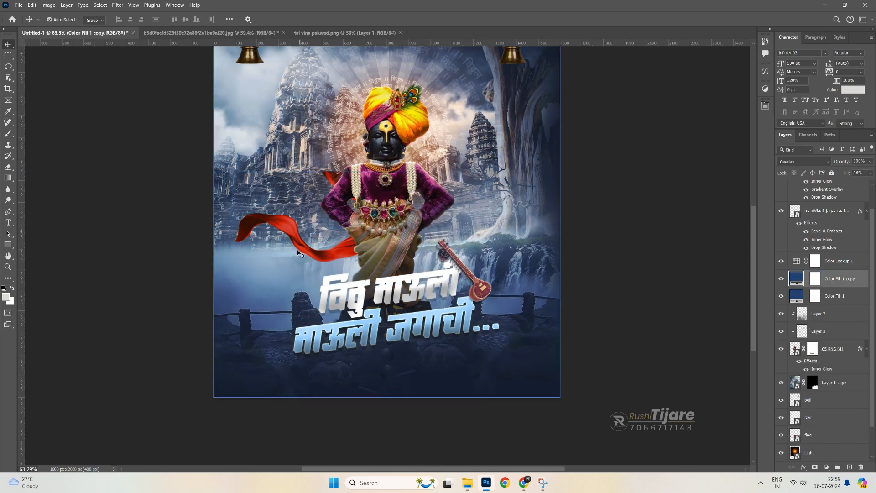
{"action": "key", "text": "ctrl+z"}
{"action": "left_click", "coordinate": [845, 280]}
{"action": "key", "text": "ctrl+j"}
{"action": "key", "text": "ctrl+0"}
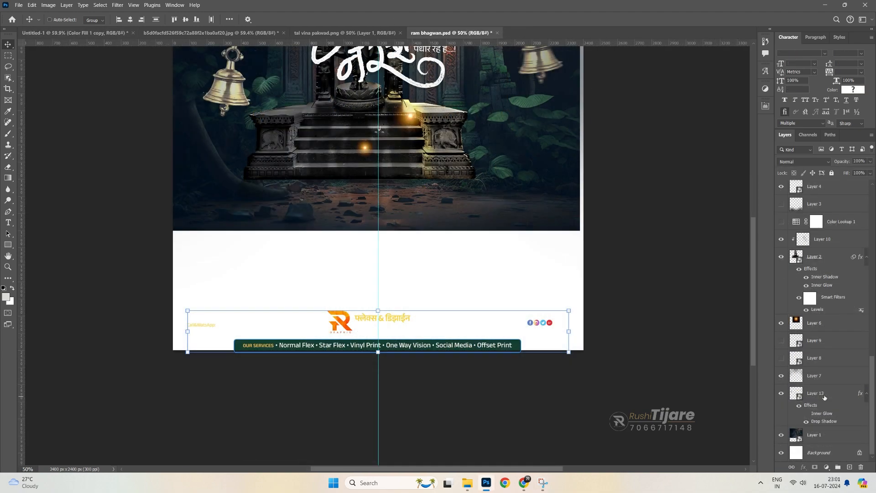
Copy the company footer layers from ram bhagwan.psd into the poster and group them.
{"action": "left_click_drag", "start_coordinate": [379, 347], "coordinate": [494, 391]}
{"action": "key", "text": "ctrl+g"}
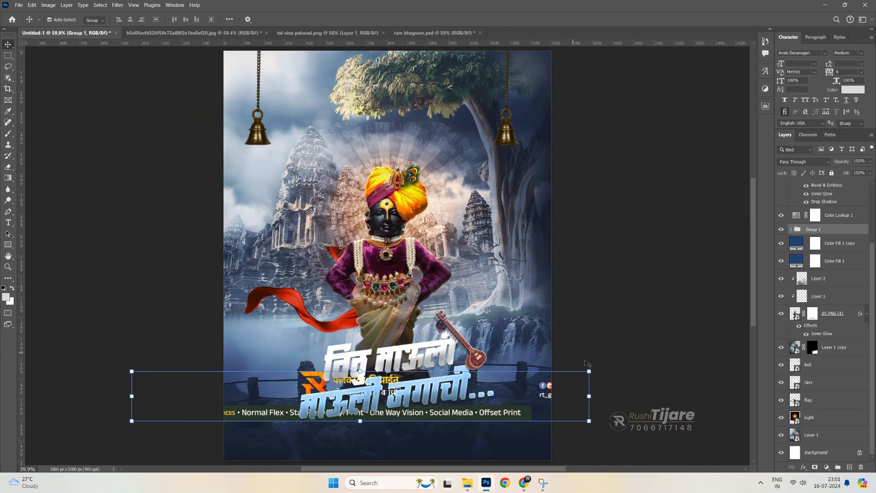
Scale the footer group to about 67% and position it along the poster's bottom edge.
{"action": "key", "text": "ctrl+t"}
{"action": "left_click_drag", "start_coordinate": [589, 372], "coordinate": [525, 379]}
{"action": "left_click_drag", "start_coordinate": [479, 397], "coordinate": [506, 441]}
{"action": "left_click_drag", "start_coordinate": [553, 422], "coordinate": [528, 437]}
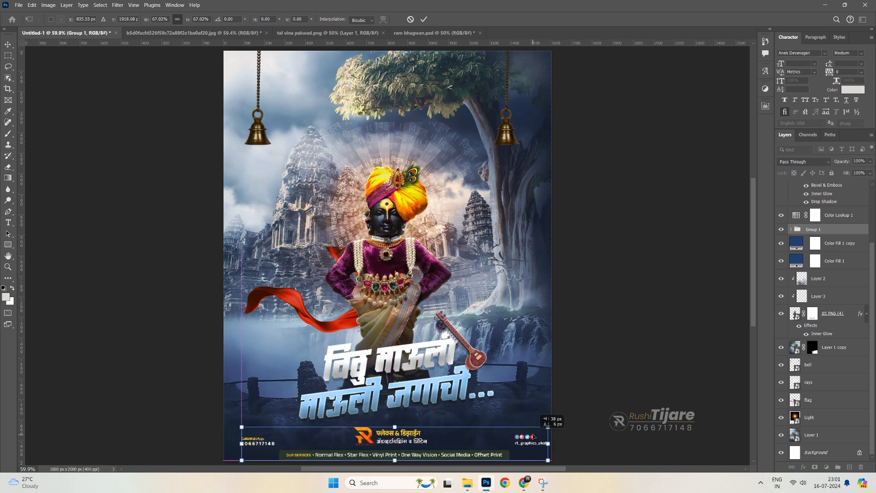
{"action": "key", "text": "Return"}
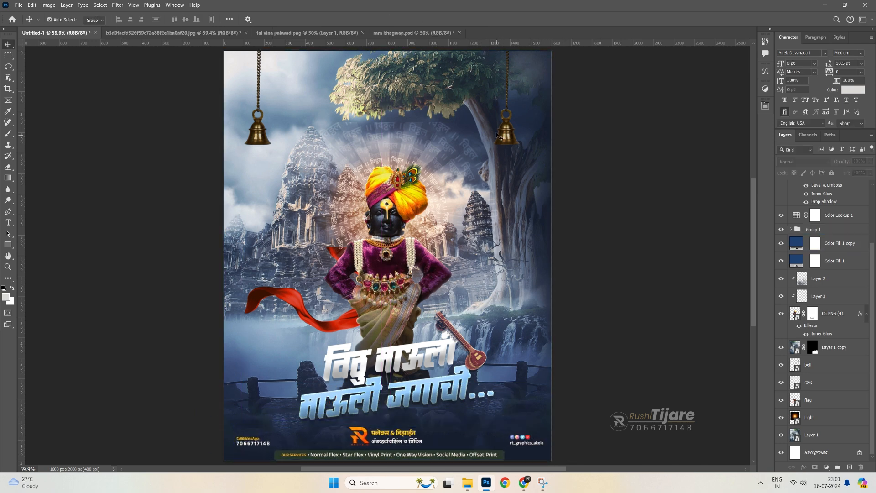
Copy the hanging chain bells and the white speckle layer from ram bhagwan.psd into the poster.
{"action": "left_click", "coordinate": [830, 258], "text": "shift"}
{"action": "left_click", "coordinate": [822, 382]}
{"action": "left_click", "coordinate": [450, 33]}
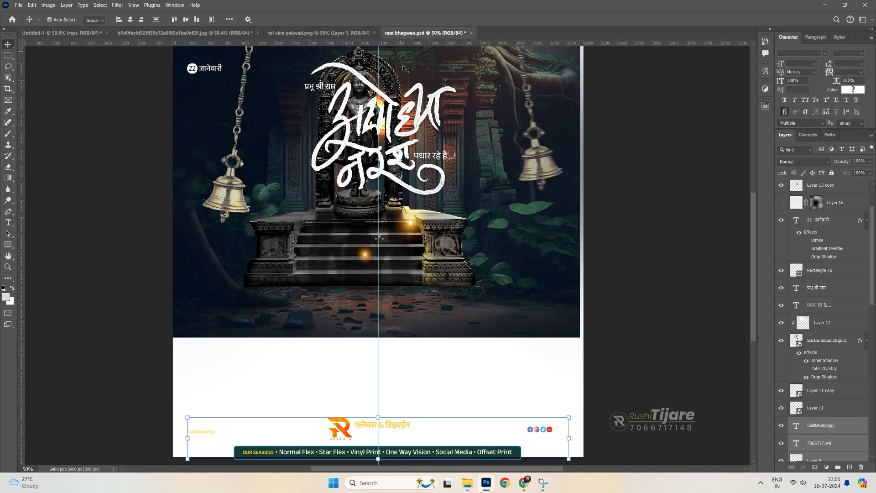
{"action": "left_click_drag", "start_coordinate": [236, 204], "coordinate": [446, 219]}
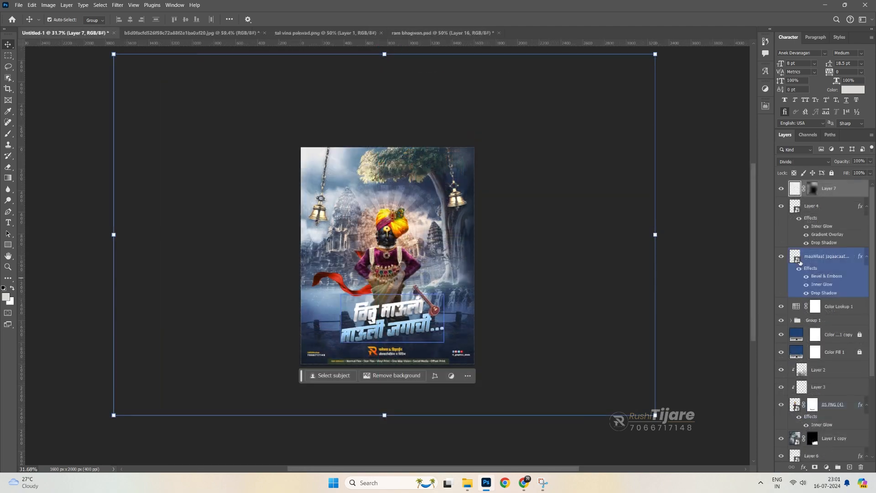
Delete the layer mask from the Divide-mode Layer 7, then scale it down around the poster.
{"action": "right_click", "coordinate": [812, 187]}
{"action": "left_click", "coordinate": [813, 205]}
{"action": "key", "text": "ctrl+t"}
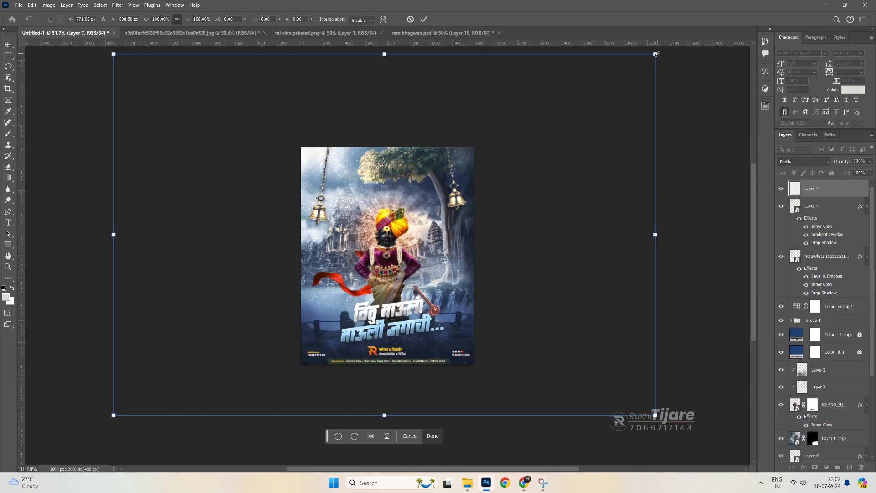
{"action": "left_click_drag", "start_coordinate": [655, 54], "coordinate": [586, 101]}
{"action": "left_click_drag", "start_coordinate": [560, 129], "coordinate": [571, 143]}
{"action": "key", "text": "Return"}
Add a black mask to Layer 7 and reveal its speckles around the poster's edges with a large textured eraser.
{"action": "left_click", "coordinate": [815, 467], "text": "alt"}
{"action": "key", "text": "z"}
{"action": "left_click_drag", "start_coordinate": [412, 221], "coordinate": [439, 221]}
{"action": "key", "text": "e"}
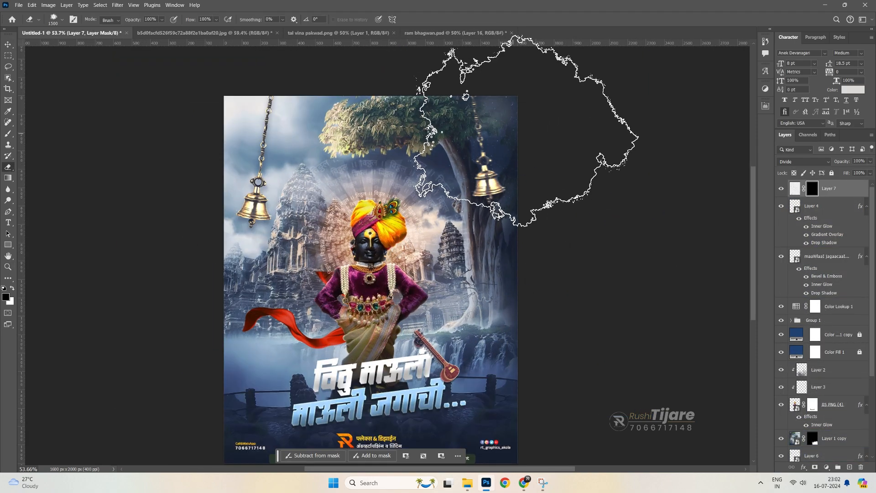
{"action": "left_click", "coordinate": [525, 136]}
{"action": "left_click", "coordinate": [571, 368]}
{"action": "left_click", "coordinate": [228, 114]}
{"action": "scroll", "coordinate": [292, 273], "scroll_direction": "down", "scroll_amount": 1}
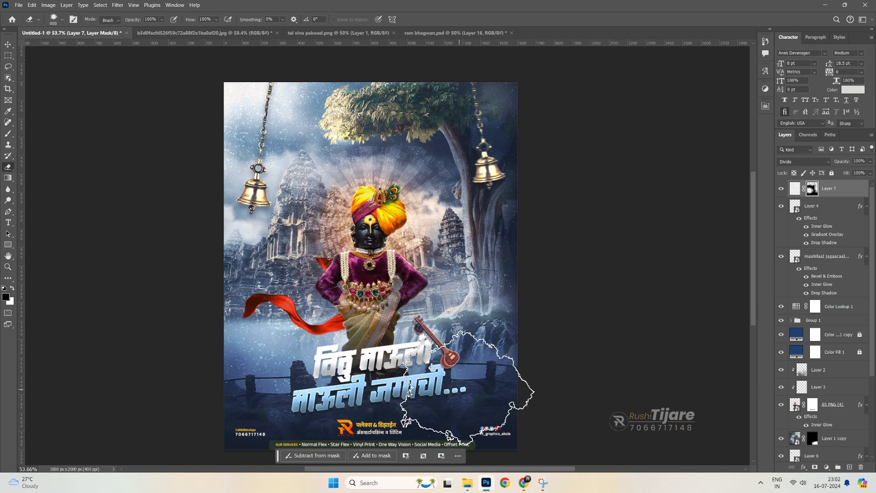
{"action": "key", "text": "v"}
{"action": "left_click", "coordinate": [79, 97]}
Place the beige leather texture from the Text texture folder over the whole poster.
{"action": "key", "text": "alt+Tab"}
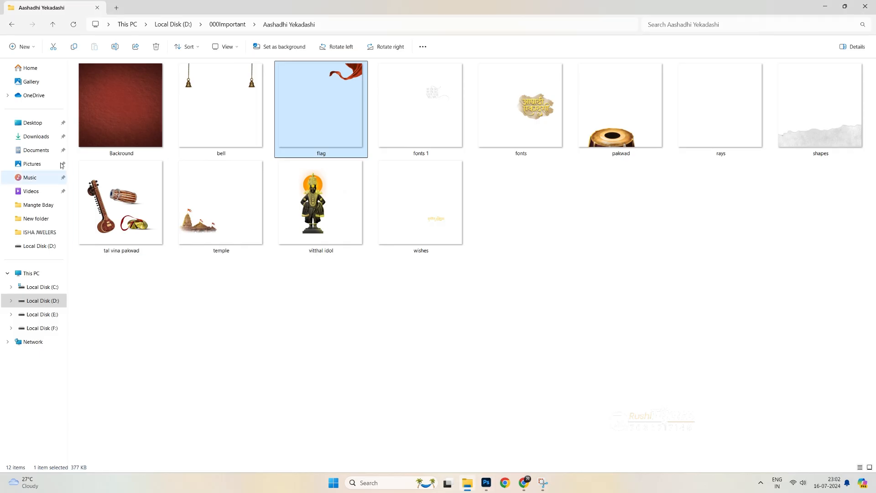
{"action": "left_click", "coordinate": [12, 24]}
{"action": "double_click", "coordinate": [548, 212]}
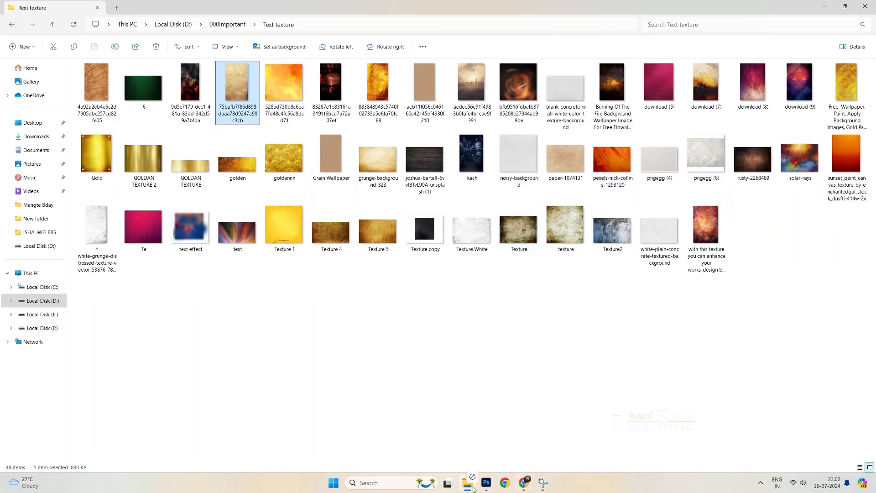
{"action": "left_click_drag", "start_coordinate": [473, 487], "coordinate": [405, 298]}
{"action": "left_click_drag", "start_coordinate": [482, 231], "coordinate": [538, 228]}
{"action": "key", "text": "Return"}
Try Linear Burn, Exclusion, Hard Light and other blend modes on the leather texture, then delete its layer.
{"action": "left_click", "coordinate": [789, 162]}
{"action": "left_click", "coordinate": [790, 212]}
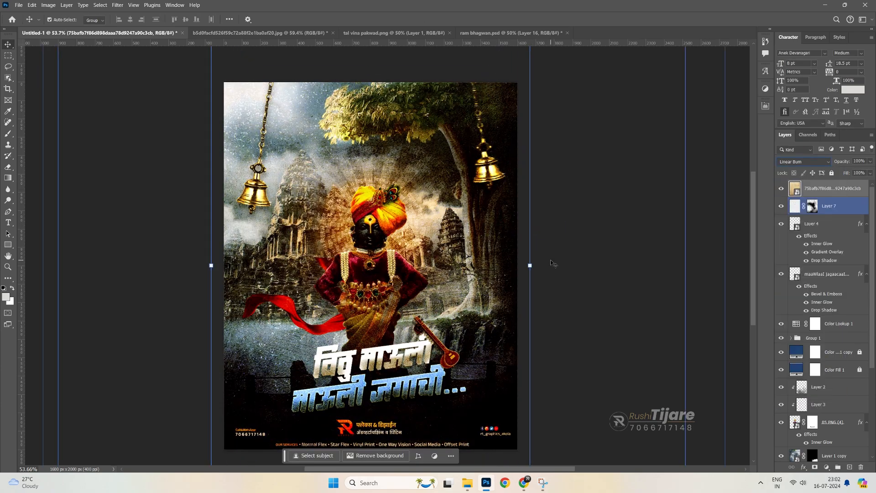
{"action": "key", "text": "Down"}
{"action": "key", "text": "Down"}
{"action": "key", "text": "Down"}
{"action": "key", "text": "Down"}
{"action": "key", "text": "Down"}
{"action": "key", "text": "Down"}
{"action": "key", "text": "Down"}
{"action": "key", "text": "Down"}
{"action": "key", "text": "Down"}
{"action": "key", "text": "Down"}
{"action": "key", "text": "Down"}
{"action": "key", "text": "Down"}
{"action": "key", "text": "Down"}
{"action": "key", "text": "Down"}
{"action": "key", "text": "Down"}
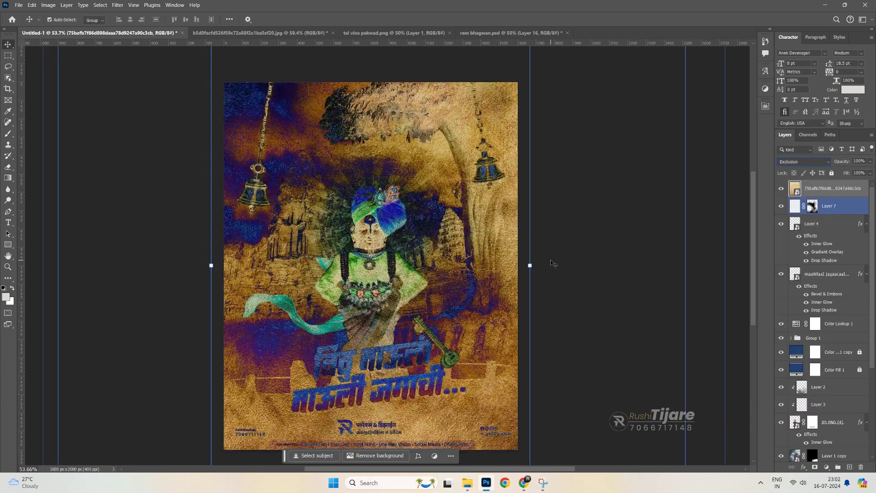
{"action": "key", "text": "Up"}
{"action": "key", "text": "Up"}
{"action": "key", "text": "Up"}
{"action": "key", "text": "Up"}
{"action": "key", "text": "Up"}
{"action": "key", "text": "Up"}
{"action": "key", "text": "Up"}
{"action": "key", "text": "Up"}
{"action": "key", "text": "Up"}
{"action": "key", "text": "Up"}
{"action": "key", "text": "Up"}
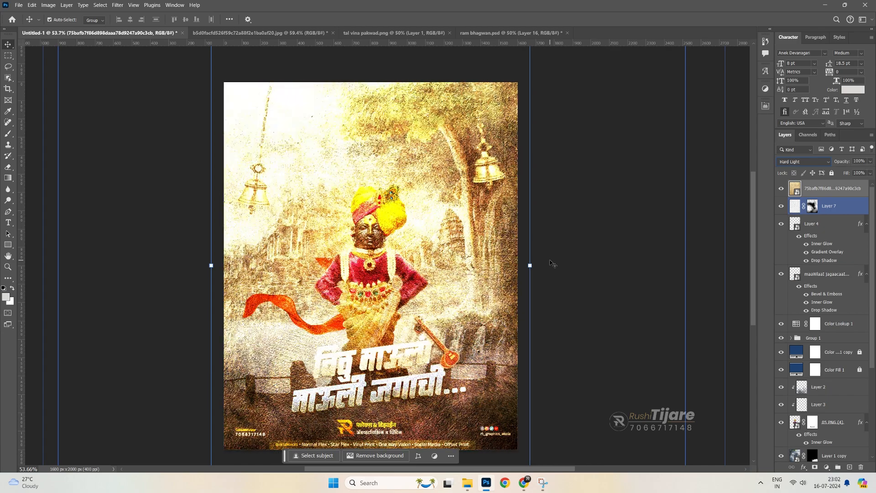
{"action": "key", "text": "Up"}
{"action": "key", "text": "Up"}
{"action": "key", "text": "Up"}
{"action": "key", "text": "Up"}
{"action": "key", "text": "Up"}
{"action": "key", "text": "Up"}
{"action": "key", "text": "Up"}
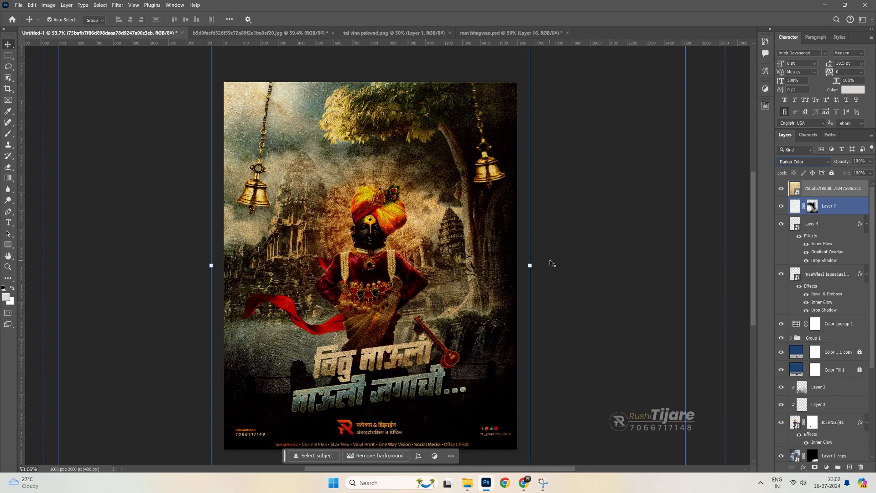
{"action": "key", "text": "Up"}
{"action": "key", "text": "Up"}
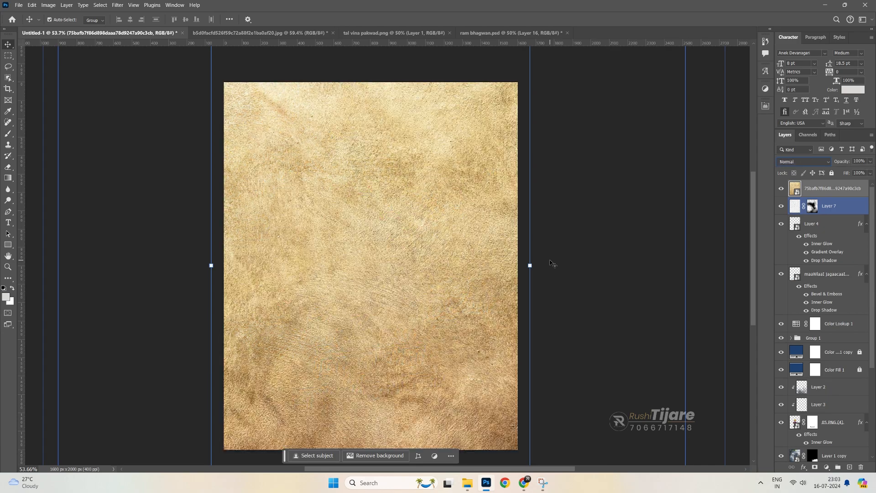
{"action": "key", "text": "Delete"}
Place the brushed copper texture from the Text texture folder onto the poster.
{"action": "left_click", "coordinate": [467, 483]}
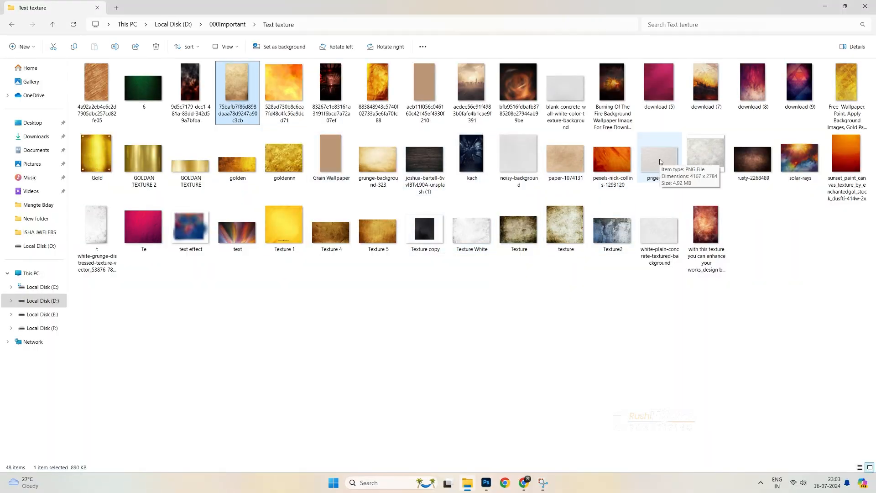
{"action": "left_click_drag", "start_coordinate": [486, 396], "coordinate": [401, 315]}
{"action": "key", "text": "Return"}
Try Darken and the following blend modes on the copper texture, then delete its layer.
{"action": "left_click", "coordinate": [804, 162]}
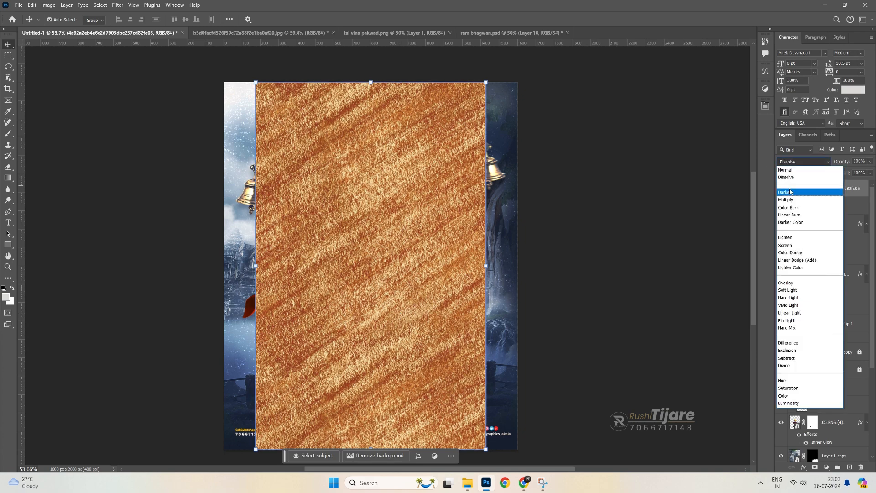
{"action": "left_click", "coordinate": [791, 192]}
{"action": "key", "text": "Down"}
{"action": "key", "text": "Down"}
{"action": "key", "text": "Down"}
{"action": "key", "text": "Down"}
{"action": "key", "text": "Down"}
{"action": "key", "text": "Down"}
{"action": "key", "text": "Down"}
{"action": "key", "text": "Down"}
{"action": "key", "text": "Down"}
{"action": "key", "text": "Down"}
{"action": "key", "text": "Down"}
{"action": "key", "text": "Delete"}
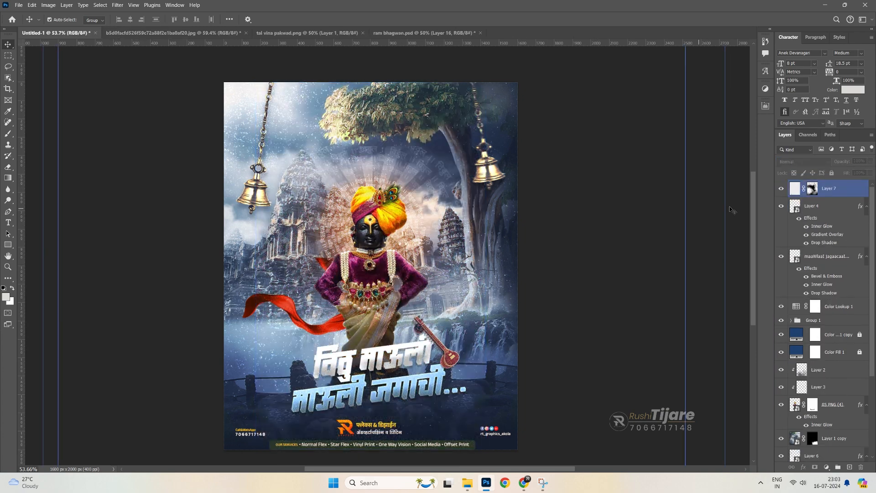
Stamp all visible layers onto a new layer above Layer 7 and open the Camera Raw Filter on it.
{"action": "left_click", "coordinate": [843, 194]}
{"action": "key", "text": "ctrl+alt+shift+e"}
{"action": "key", "text": "ctrl+shift+a"}
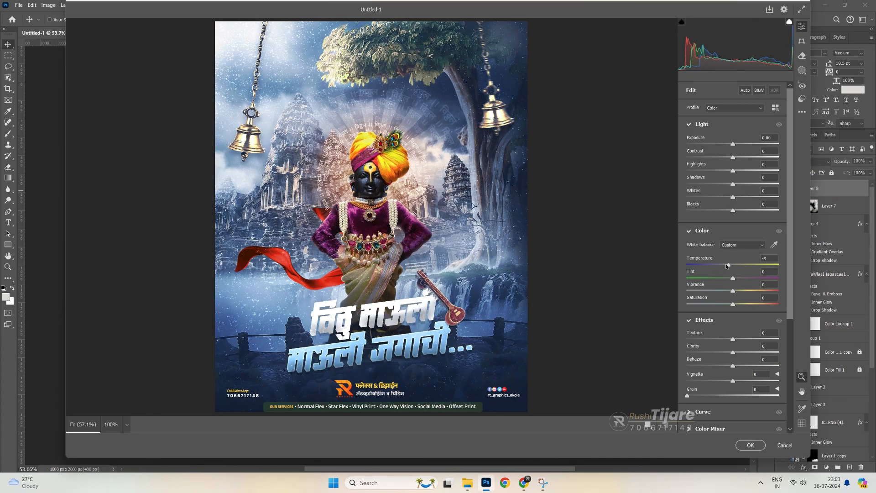
Apply Camera Raw with Exposure +0.30, Contrast +5, Temperature -9, Saturation +17, Texture +8, Vignette -10 and Grain 8.
{"action": "left_click_drag", "start_coordinate": [736, 146], "coordinate": [737, 150]}
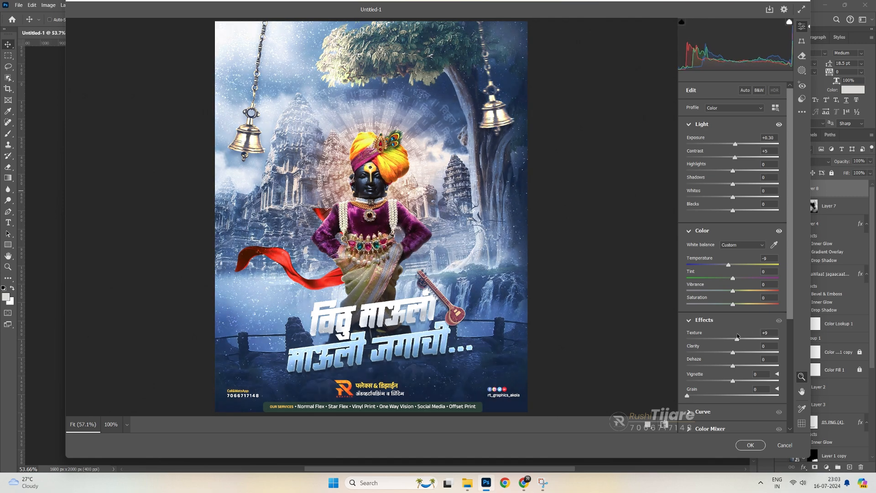
{"action": "left_click_drag", "start_coordinate": [734, 382], "coordinate": [728, 382]}
{"action": "scroll", "coordinate": [726, 373], "scroll_direction": "down", "scroll_amount": 1}
{"action": "left_click", "coordinate": [696, 344]}
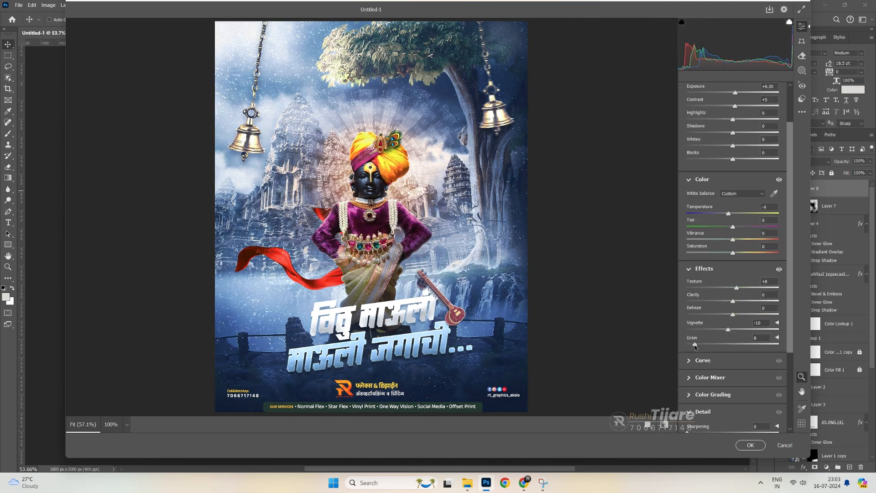
{"action": "scroll", "coordinate": [698, 326], "scroll_direction": "down", "scroll_amount": 3}
{"action": "scroll", "coordinate": [699, 326], "scroll_direction": "up", "scroll_amount": 5}
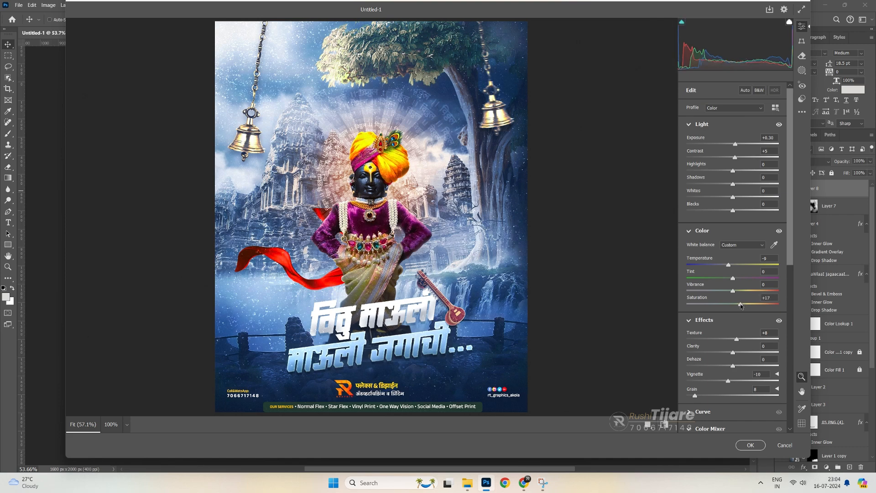
{"action": "left_click", "coordinate": [751, 445]}
Add the text "Rtgraphicsakola" in white 8 pt Anek Devanagari Medium with all caps above the footer.
{"action": "left_click", "coordinate": [424, 33]}
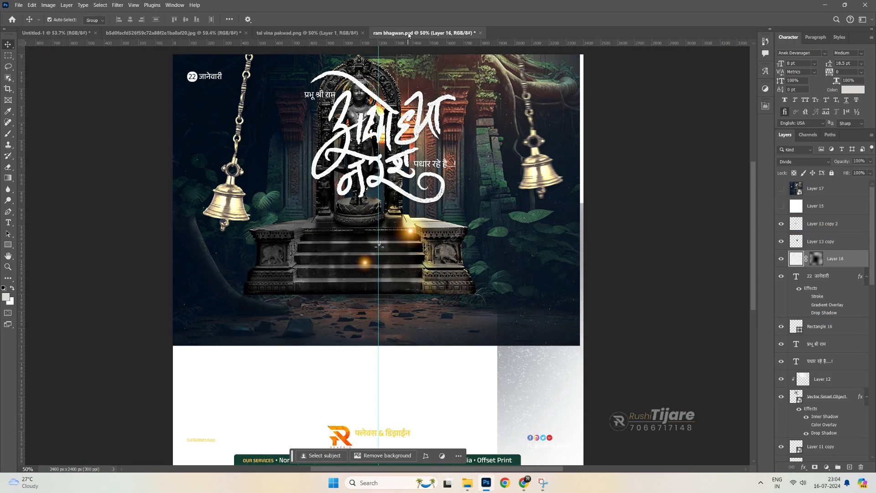
{"action": "left_click", "coordinate": [68, 33]}
{"action": "key", "text": "t"}
{"action": "left_click", "coordinate": [323, 114]}
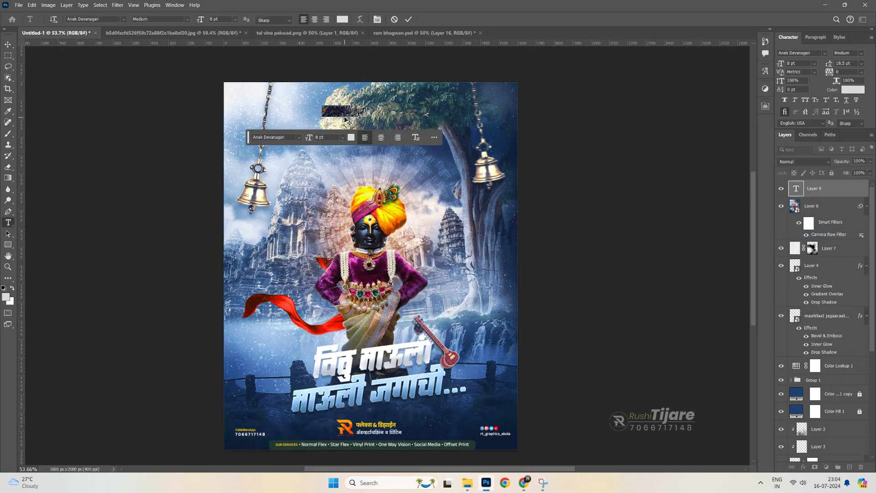
{"action": "left_click", "coordinate": [336, 137]}
{"action": "left_click", "coordinate": [429, 68]}
{"action": "key", "text": "Return"}
{"action": "left_click_drag", "start_coordinate": [360, 121], "coordinate": [379, 292]}
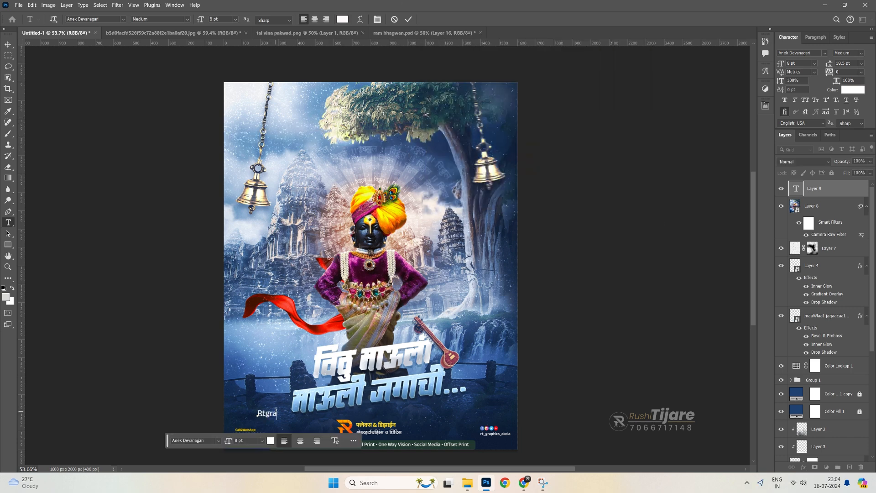
{"action": "left_click", "coordinate": [277, 413]}
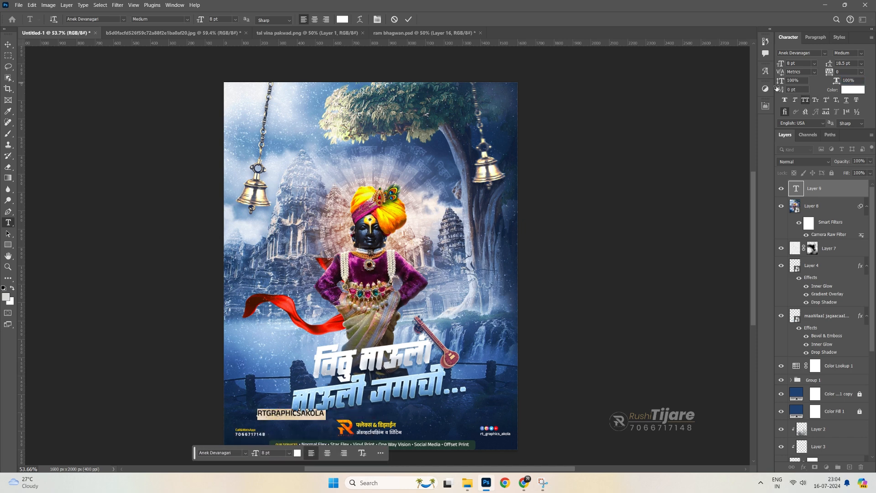
Widen the RTGRAPHICSAKOLA text's tracking to 680, and reduce it to 6.69 pt near the poster's top edge.
{"action": "left_click", "coordinate": [8, 44]}
{"action": "key", "text": "ctrl+t"}
{"action": "left_click_drag", "start_coordinate": [380, 409], "coordinate": [388, 302]}
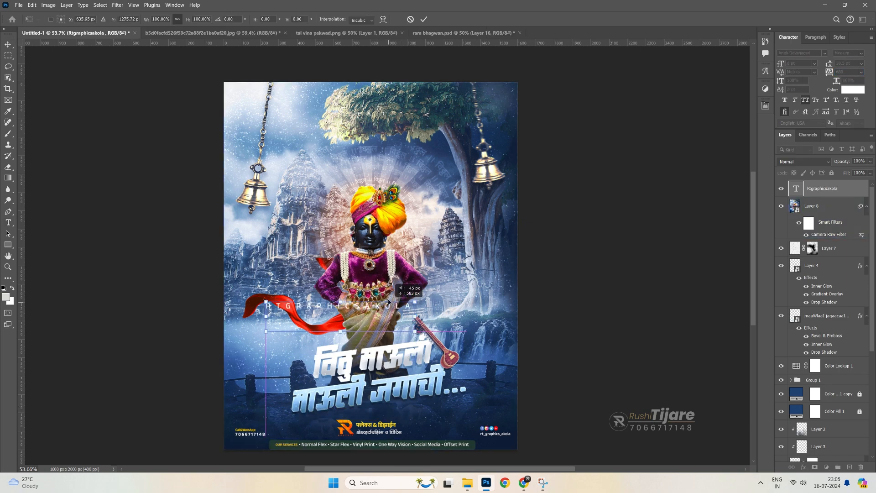
{"action": "key", "text": "Return"}
{"action": "left_click_drag", "start_coordinate": [439, 90], "coordinate": [429, 98]}
Duplicate the RTGRAPHICSAKOLA text just below itself and change the copy to "PRESENTS".
{"action": "key", "text": "ctrl+space"}
{"action": "left_click_drag", "start_coordinate": [373, 85], "coordinate": [374, 102], "text": "alt"}
{"action": "double_click", "coordinate": [374, 101]}
{"action": "type", "text": "PRESENTS"}
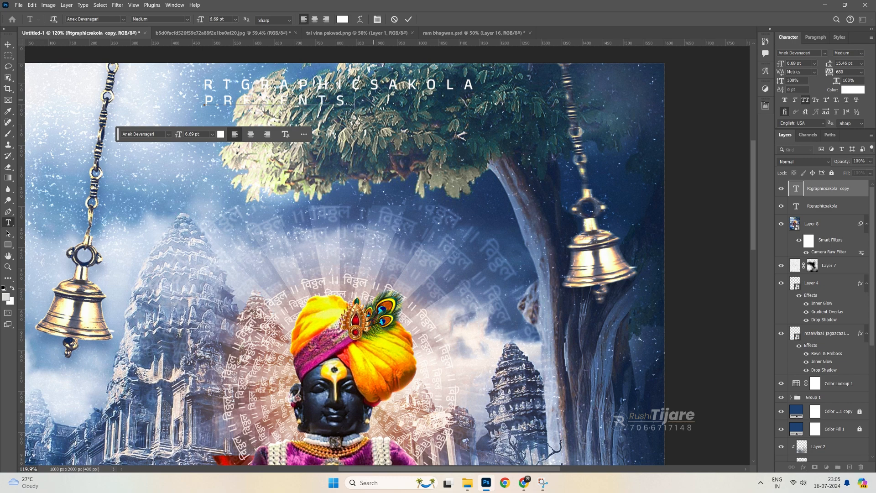
Align the PRESENTS and RTGRAPHICSAKOLA text layers on their horizontal centres.
{"action": "left_click", "coordinate": [7, 45]}
{"action": "left_click", "coordinate": [276, 85], "text": "shift"}
{"action": "left_click", "coordinate": [130, 20]}
Change the font of both top text lines to Sitka Small.
{"action": "left_click", "coordinate": [824, 54]}
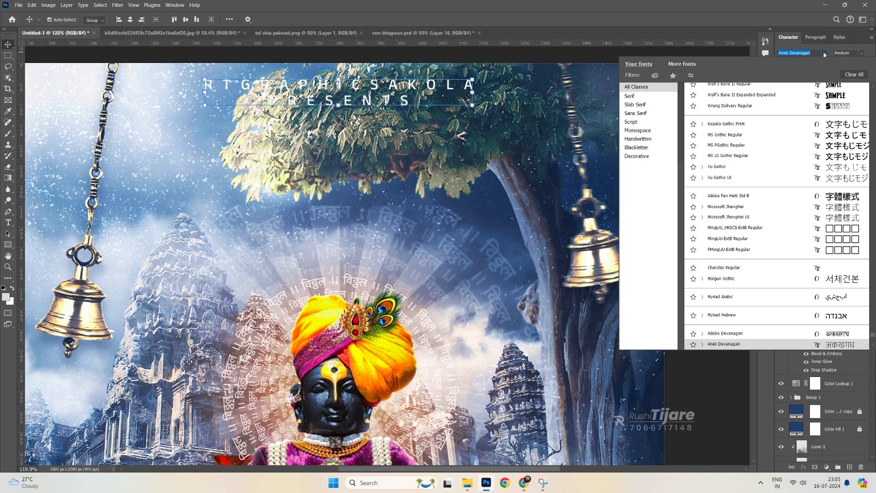
{"action": "scroll", "coordinate": [838, 95], "scroll_direction": "up", "scroll_amount": 7}
{"action": "left_click", "coordinate": [839, 93]}
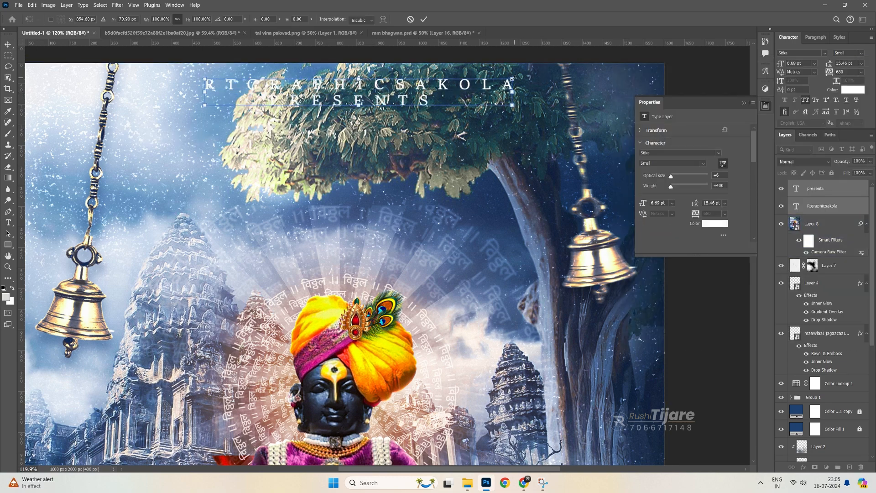
Scale down both top text lines together and move them slightly closer to the poster's top edge.
{"action": "left_click_drag", "start_coordinate": [453, 86], "coordinate": [454, 85]}
{"action": "key", "text": "Return"}
{"action": "left_click", "coordinate": [720, 308]}
{"action": "key", "text": "ctrl+0"}
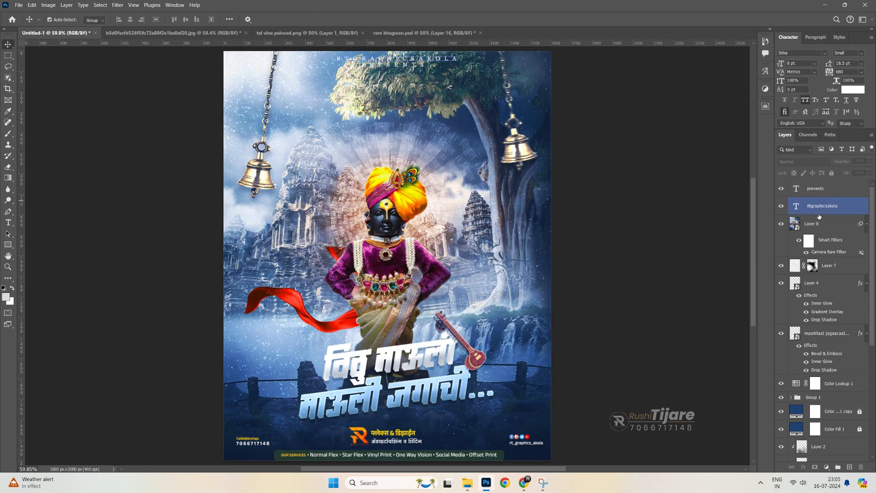
Shade the poster's sides with a soft 1000 px navy brush at 20% opacity on a new layer above Layer 8.
{"action": "left_click", "coordinate": [820, 221]}
{"action": "left_click", "coordinate": [849, 467]}
{"action": "key", "text": "ctrl+minus"}
{"action": "key", "text": "ctrl+minus"}
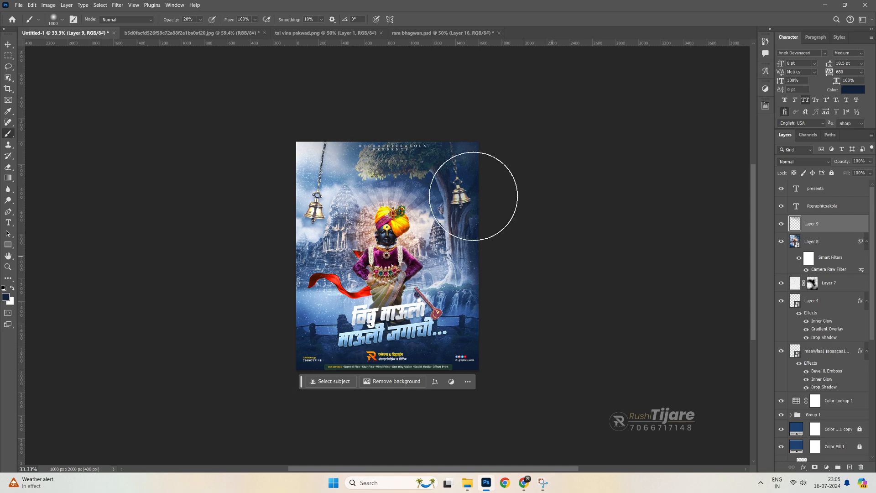
{"action": "left_click_drag", "start_coordinate": [473, 196], "coordinate": [478, 250]}
{"action": "left_click_drag", "start_coordinate": [269, 317], "coordinate": [328, 155]}
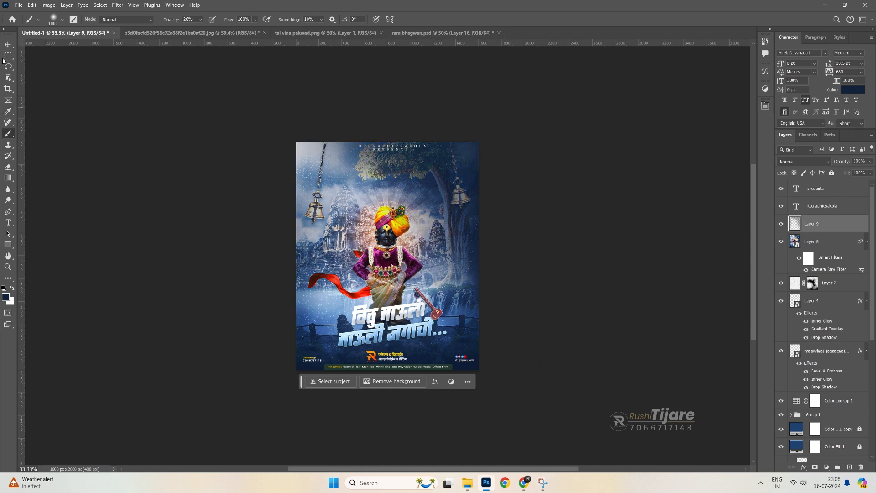
{"action": "left_click", "coordinate": [8, 44]}
{"action": "left_click", "coordinate": [341, 326]}
{"action": "key", "text": "ctrl+0"}
Hide the Camera Raw graded Layer 8 and move it to the top of the layer stack.
{"action": "left_click", "coordinate": [782, 241]}
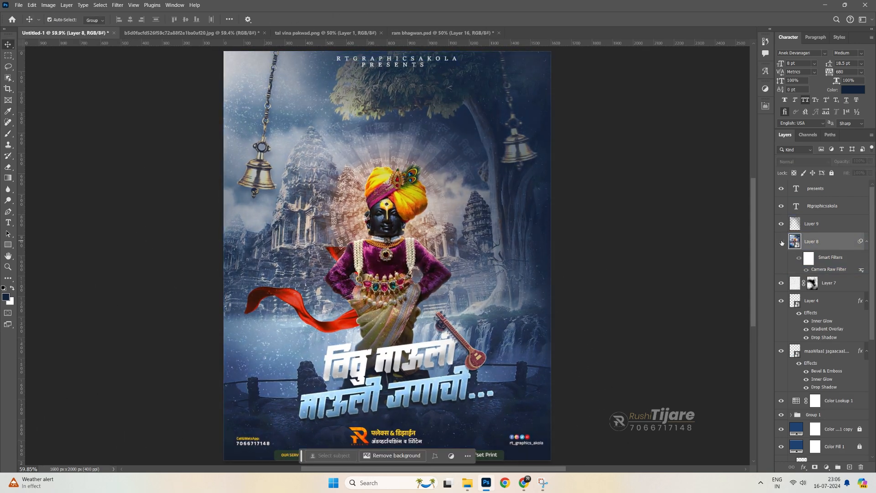
{"action": "left_click", "coordinate": [447, 318]}
{"action": "left_click_drag", "start_coordinate": [806, 248], "coordinate": [806, 183]}
Select the flag layer, then move and rotate the flag so it hangs large behind the deity figure.
{"action": "left_click", "coordinate": [339, 323], "text": "ctrl"}
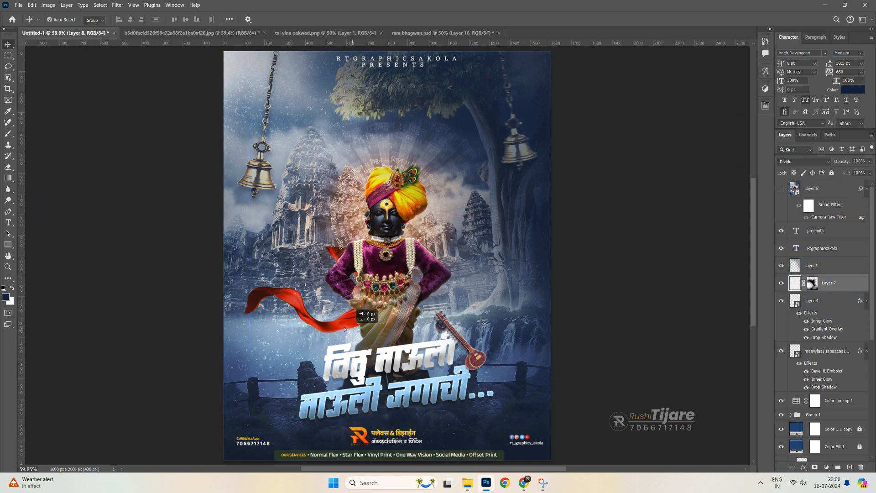
{"action": "right_click", "coordinate": [340, 323]}
{"action": "left_click", "coordinate": [359, 357]}
{"action": "key", "text": "ctrl+t"}
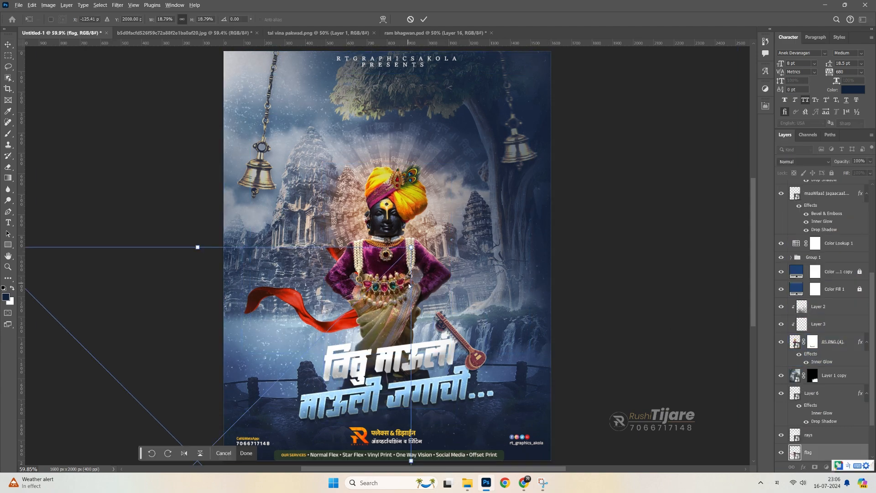
{"action": "left_click_drag", "start_coordinate": [410, 287], "coordinate": [553, 243]}
{"action": "key", "text": "ctrl+minus"}
{"action": "key", "text": "ctrl+minus"}
{"action": "left_click_drag", "start_coordinate": [482, 227], "coordinate": [543, 171]}
{"action": "mouse_move", "coordinate": [457, 296]}
{"action": "left_mouse_down"}
{"action": "mouse_move", "coordinate": [435, 329]}
{"action": "mouse_move", "coordinate": [433, 252]}
{"action": "mouse_move", "coordinate": [488, 178]}
{"action": "mouse_move", "coordinate": [607, 295]}
{"action": "mouse_move", "coordinate": [503, 413]}
{"action": "left_mouse_up"}
{"action": "key", "text": "Return"}
Add a layer mask to the flag and fade out its upper part with a large soft eraser.
{"action": "left_click", "coordinate": [815, 466]}
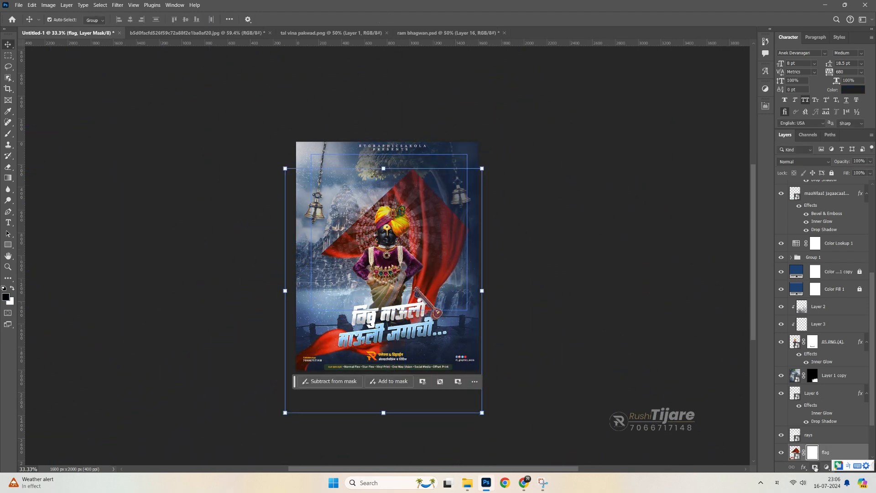
{"action": "key", "text": "e"}
{"action": "right_click", "coordinate": [423, 187]}
{"action": "double_click", "coordinate": [447, 291]}
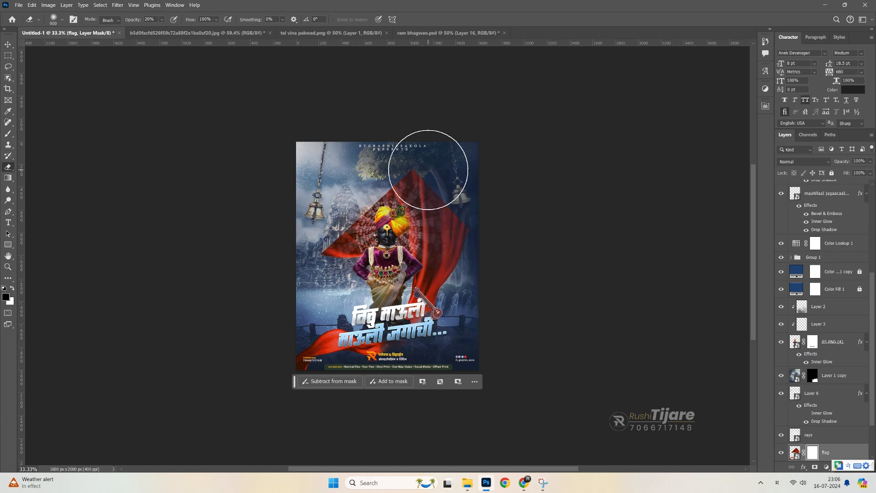
{"action": "key", "text": "alt+shift"}
{"action": "key", "text": "x"}
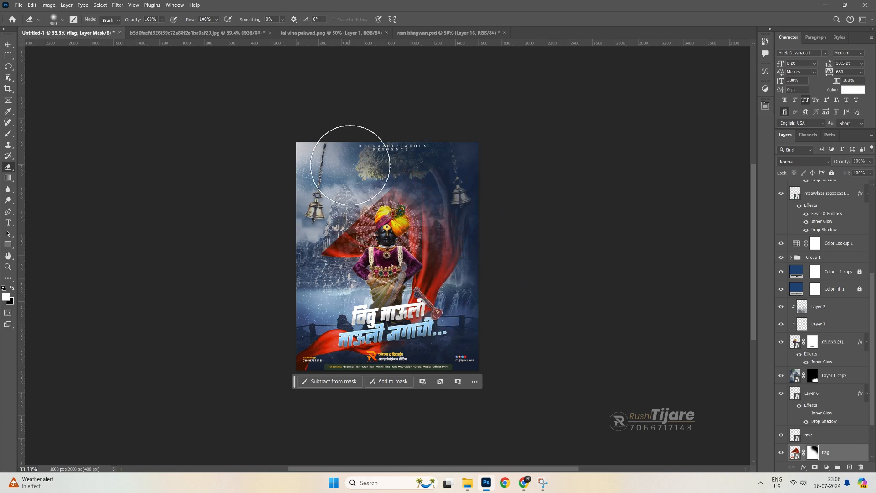
Enlarge, rotate and reposition the flag so its red cloth sweeps across the poster behind the figure's waist.
{"action": "left_click", "coordinate": [8, 45]}
{"action": "left_click_drag", "start_coordinate": [516, 178], "coordinate": [497, 383]}
{"action": "left_click_drag", "start_coordinate": [452, 367], "coordinate": [368, 334]}
{"action": "left_click_drag", "start_coordinate": [430, 225], "coordinate": [720, 147]}
{"action": "left_click_drag", "start_coordinate": [628, 255], "coordinate": [550, 277]}
{"action": "left_click_drag", "start_coordinate": [554, 313], "coordinate": [568, 237]}
{"action": "left_click_drag", "start_coordinate": [377, 285], "coordinate": [435, 272]}
{"action": "key", "text": "Return"}
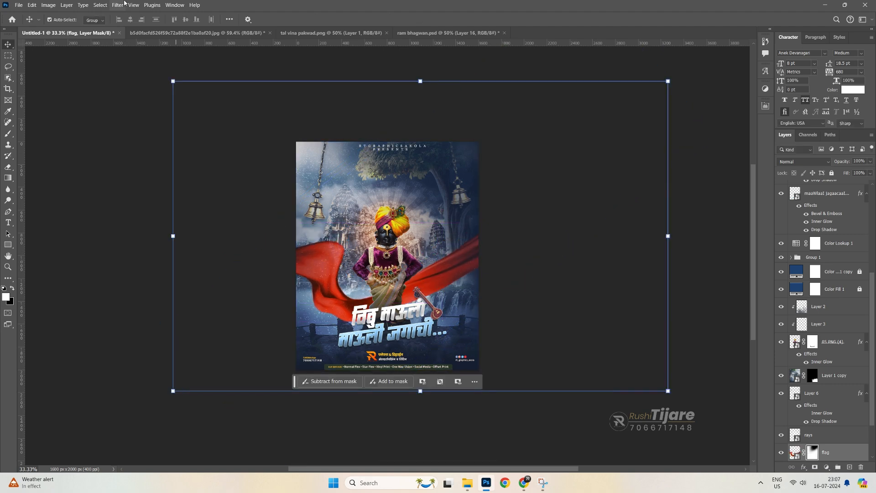
Apply a blur filter to the flag layer's image instead of its mask.
{"action": "left_click", "coordinate": [117, 4]}
{"action": "mouse_move", "coordinate": [151, 108]}
{"action": "left_click", "coordinate": [240, 142]}
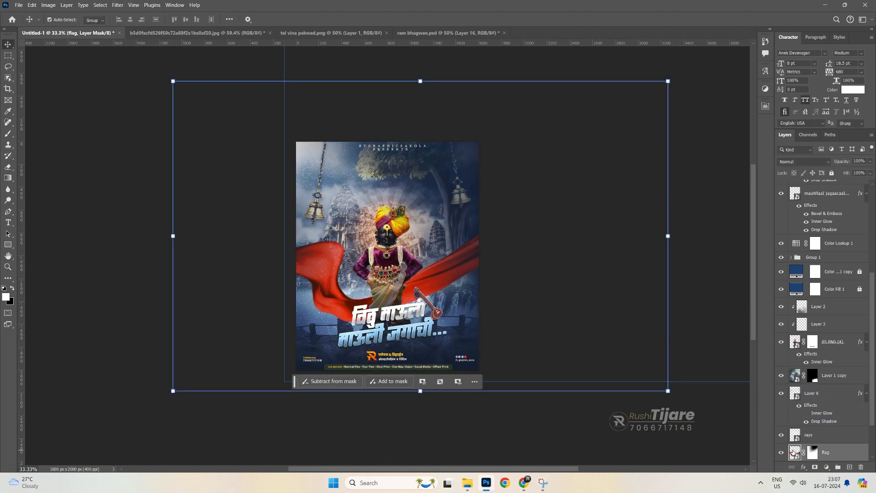
{"action": "left_click", "coordinate": [117, 4]}
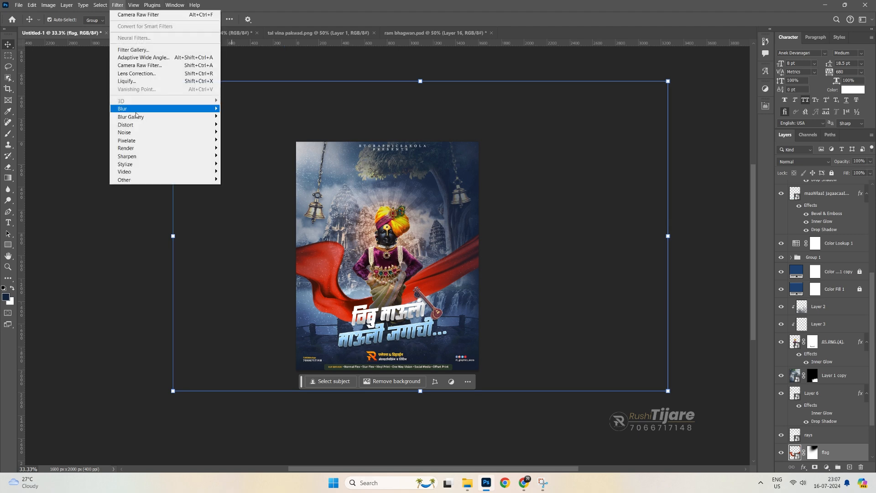
{"action": "left_click", "coordinate": [240, 142]}
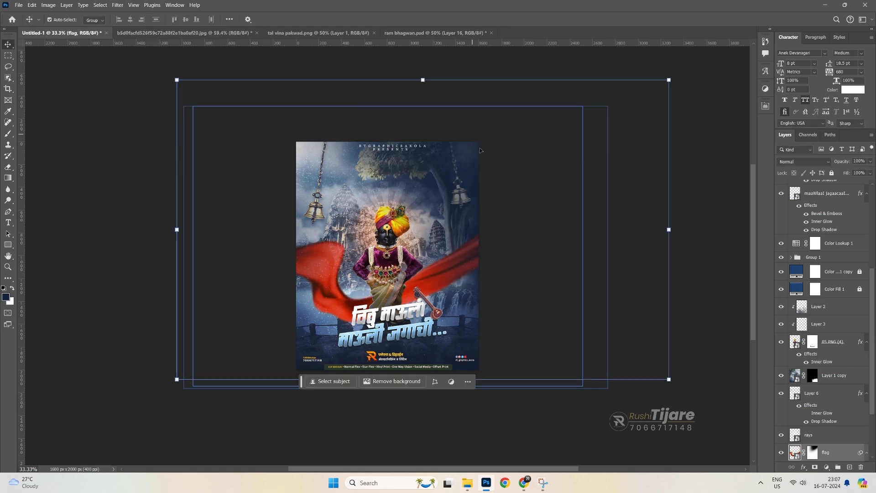
Add a Linear Light inner glow to the flag with size 29 px and blue colour #2890e0.
{"action": "left_click", "coordinate": [804, 467]}
{"action": "left_click", "coordinate": [817, 415]}
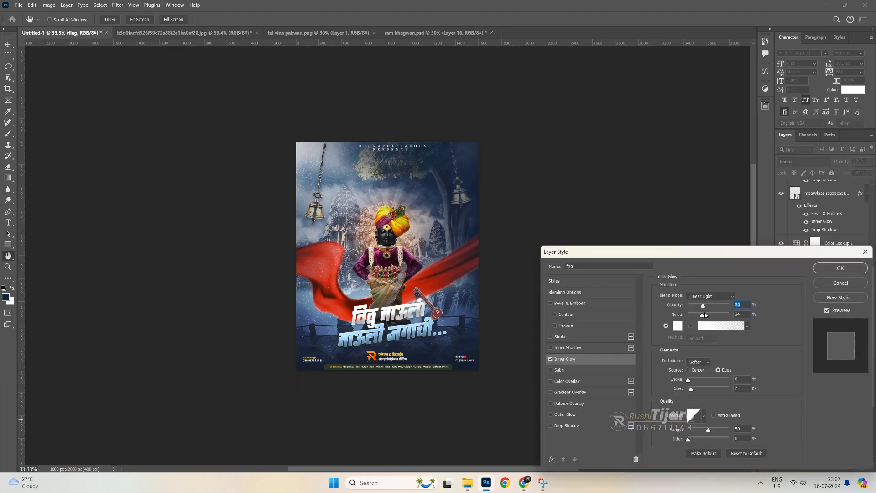
{"action": "left_click_drag", "start_coordinate": [693, 389], "coordinate": [695, 389]}
{"action": "left_click", "coordinate": [677, 325]}
{"action": "left_click", "coordinate": [450, 224]}
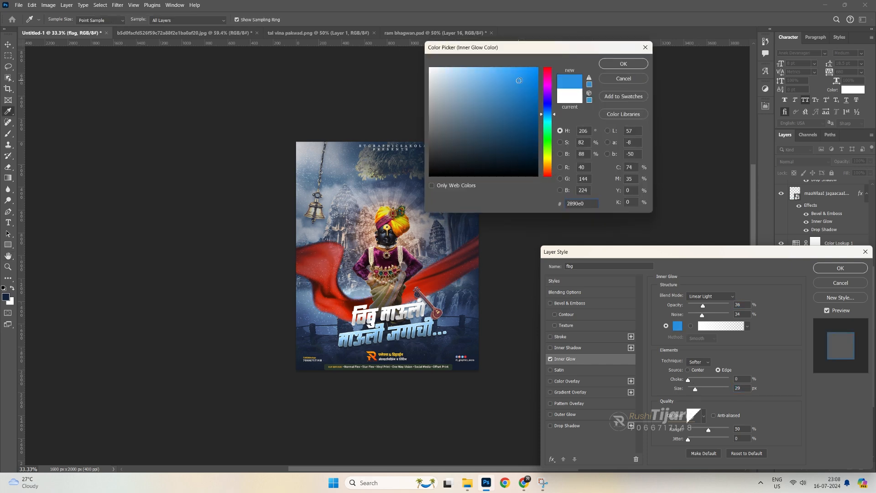
{"action": "key", "text": "Return"}
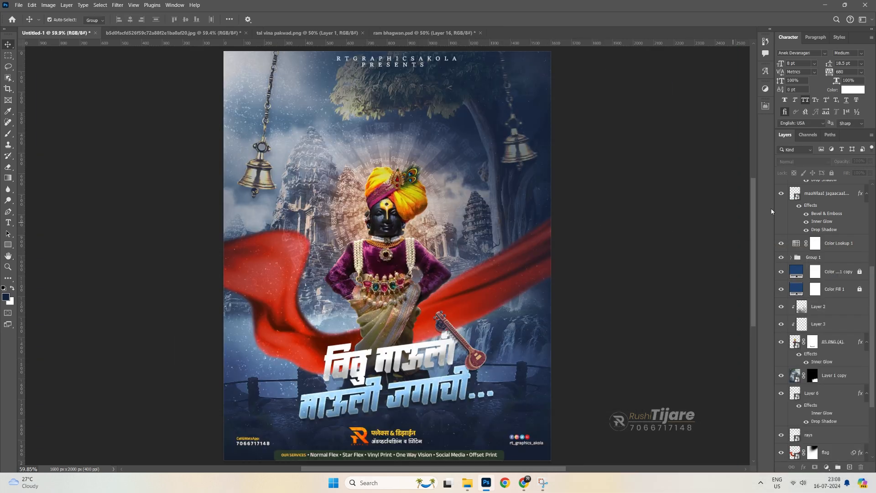
Convert a stamped copy of the visible layers to a smart object and copy Layer 8's Camera Raw filter onto it.
{"action": "left_click", "coordinate": [829, 237]}
{"action": "key", "text": "alt+l"}
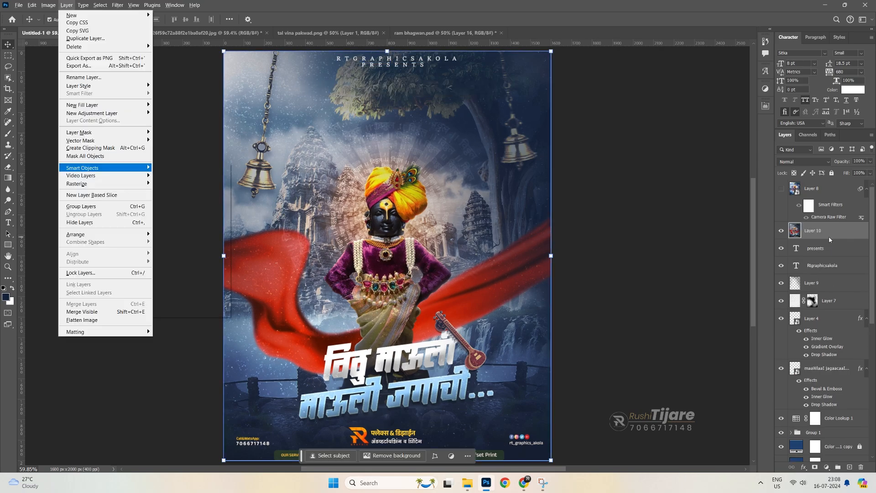
{"action": "key", "text": "Return"}
{"action": "left_click_drag", "start_coordinate": [829, 217], "coordinate": [829, 231]}
Inspect the graded poster up close with the interface panels hidden, from the artwork to the title and footer.
{"action": "key", "text": "Tab"}
{"action": "scroll", "coordinate": [499, 162], "scroll_direction": "up", "scroll_amount": 5}
{"action": "scroll", "coordinate": [464, 305], "scroll_direction": "down", "scroll_amount": 3}
{"action": "left_click_drag", "start_coordinate": [427, 234], "coordinate": [496, 441]}
{"action": "mouse_move", "coordinate": [507, 237]}
{"action": "left_mouse_down"}
{"action": "mouse_move", "coordinate": [532, 237]}
{"action": "mouse_move", "coordinate": [491, 237]}
{"action": "left_mouse_up"}
{"action": "left_click_drag", "start_coordinate": [518, 329], "coordinate": [441, 183]}
{"action": "left_click_drag", "start_coordinate": [383, 450], "coordinate": [438, 449]}
{"action": "left_click_drag", "start_coordinate": [533, 295], "coordinate": [548, 325]}
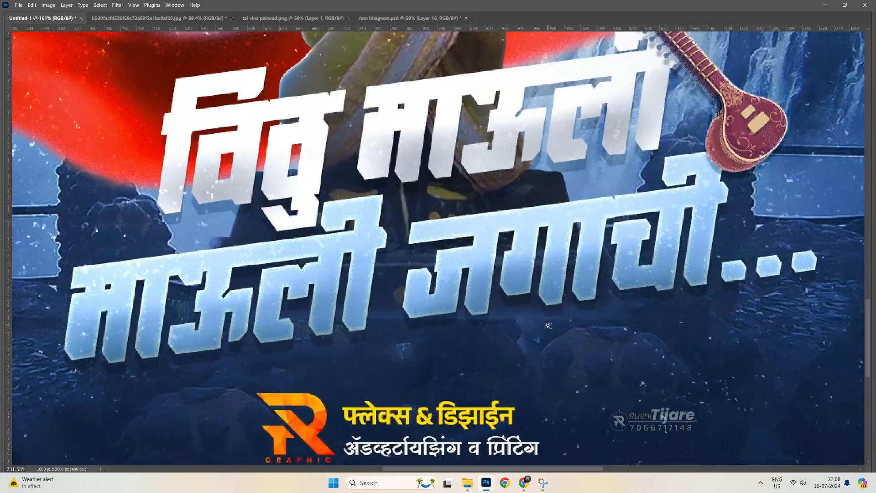